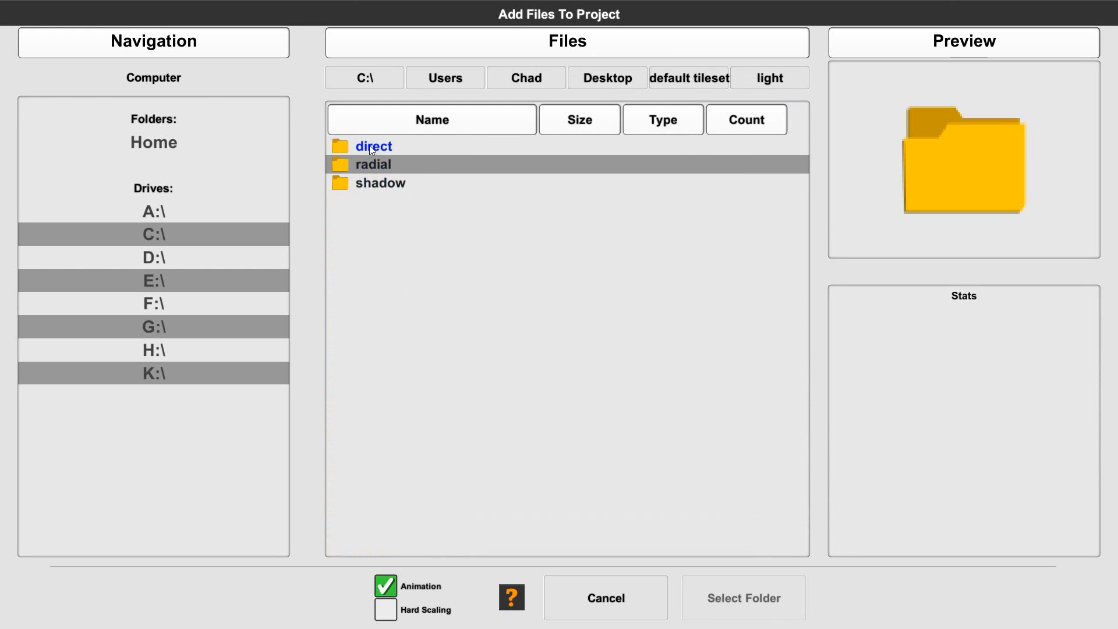
Add the light tileset's direct folder to the project as an animation, after previewing its thumbnail image
double_click(371, 145)
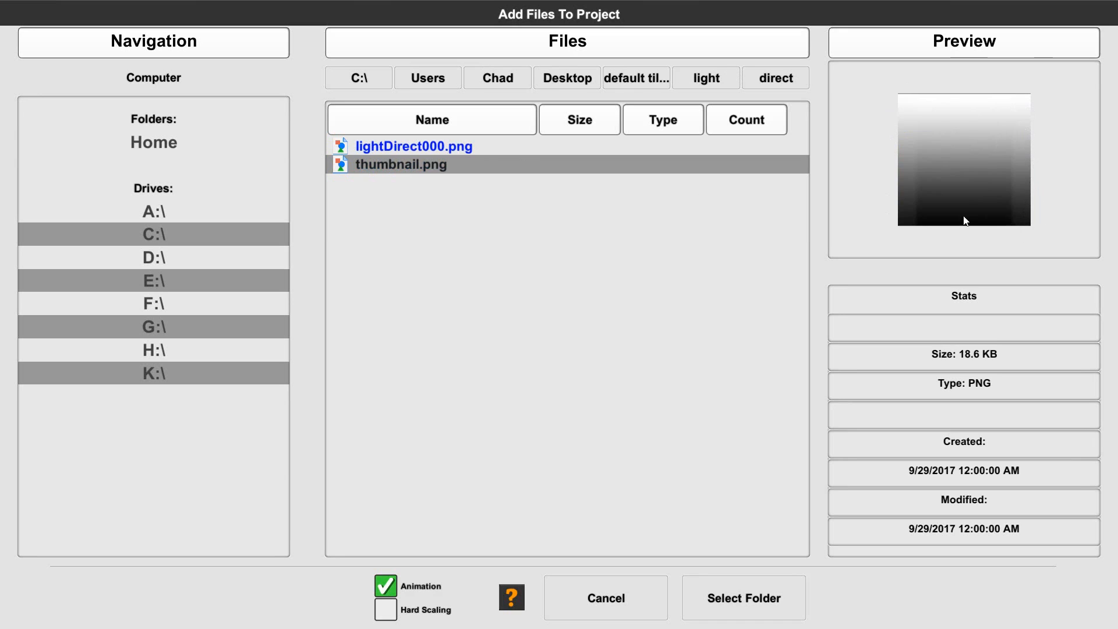
click(362, 169)
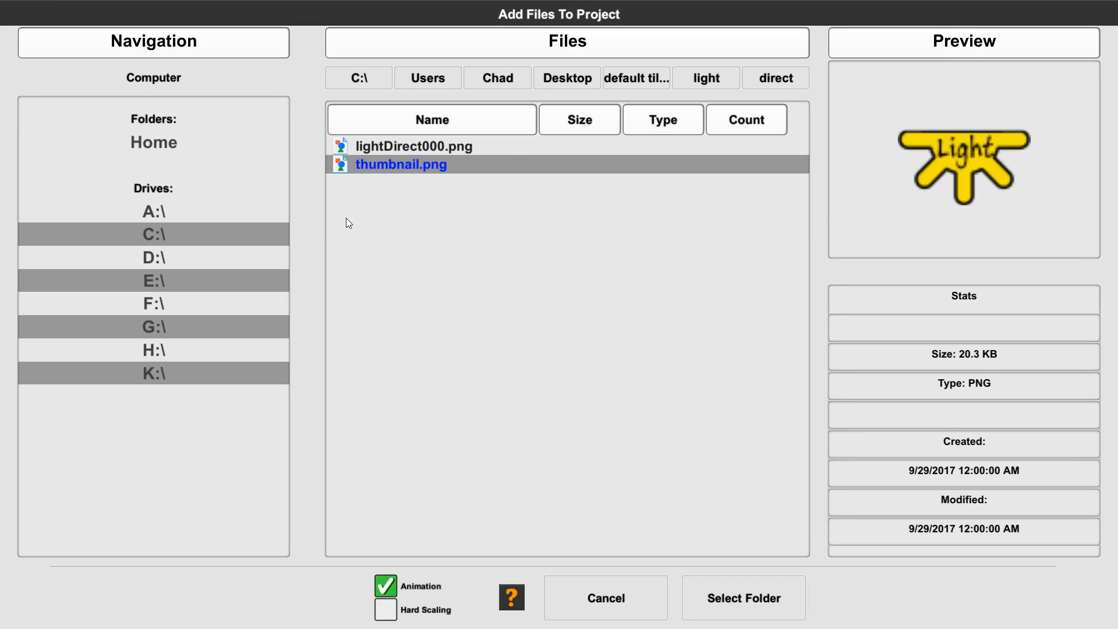
click(753, 592)
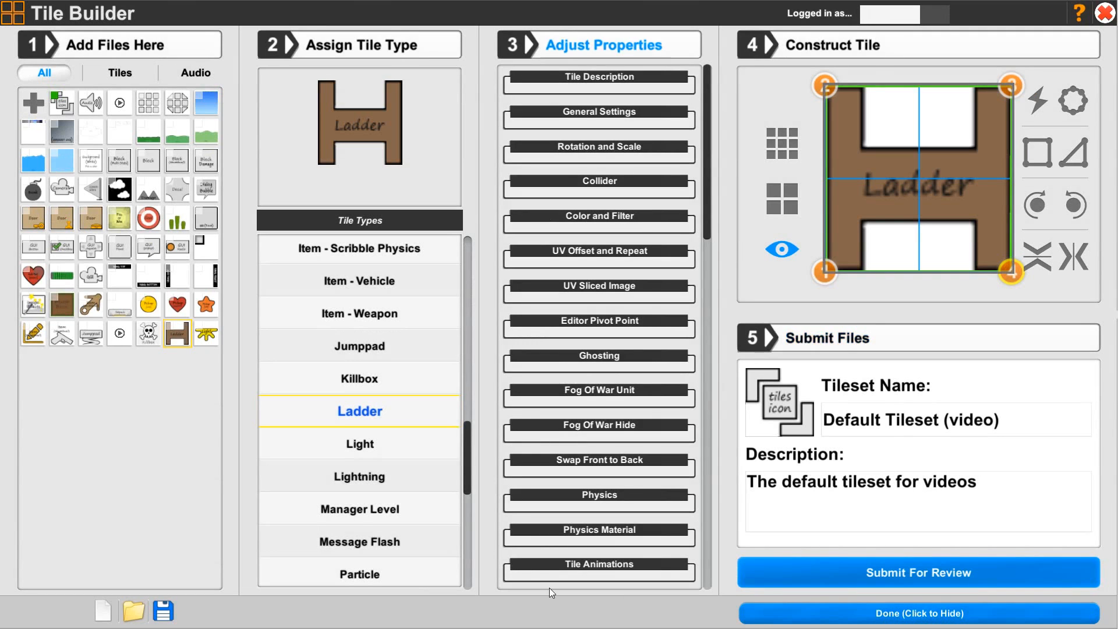
Add the light tileset's radial folder to the project and select the new yellow radial light tile
click(34, 105)
click(719, 88)
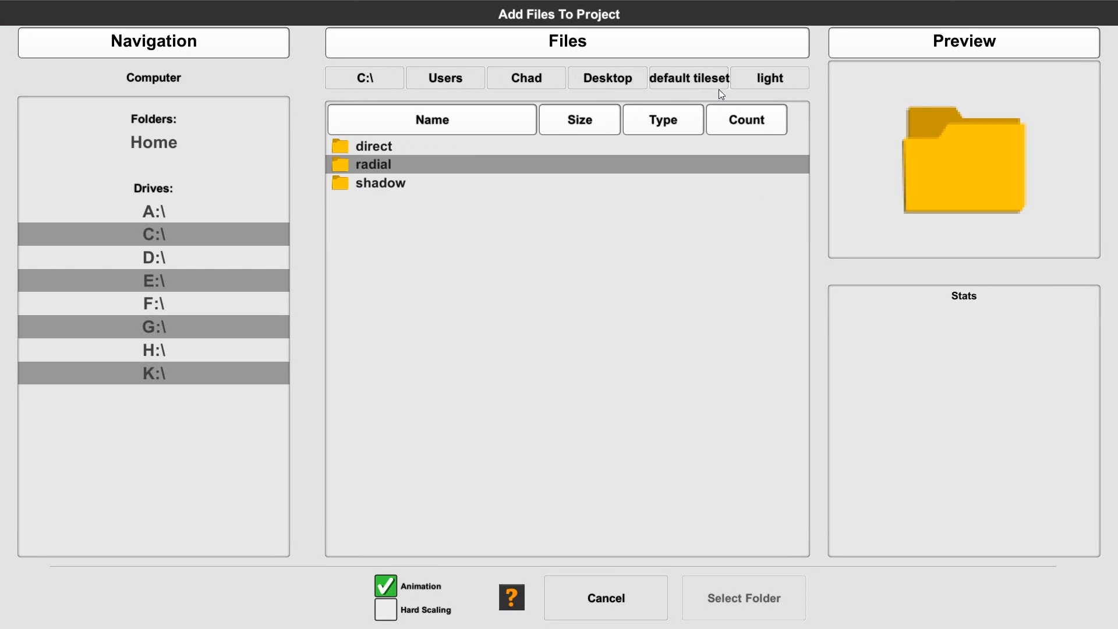
double_click(464, 164)
click(364, 150)
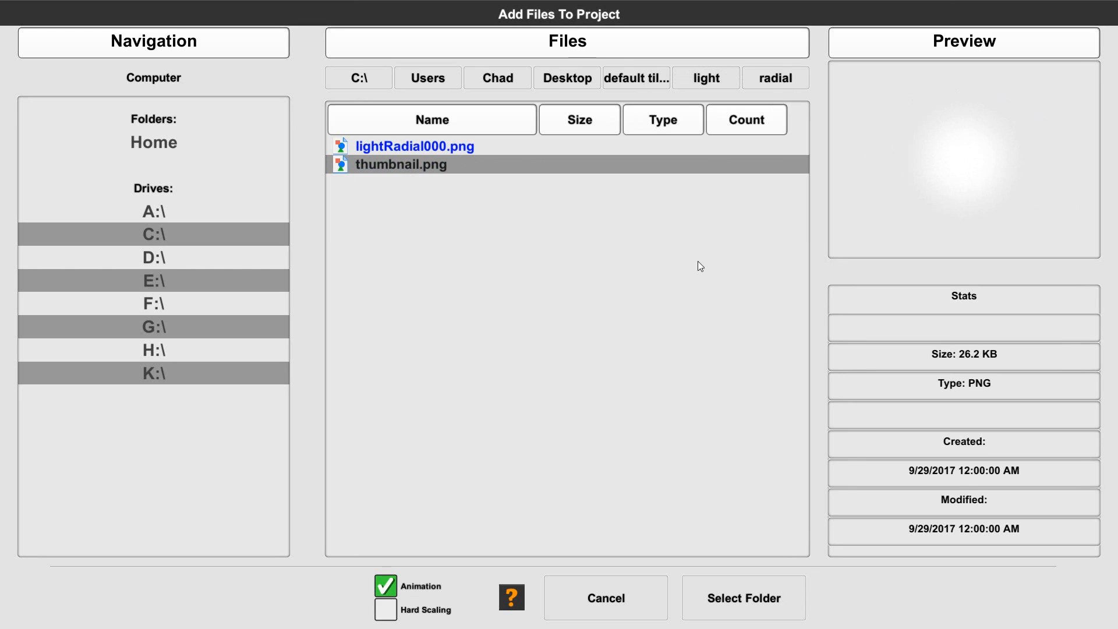
click(750, 599)
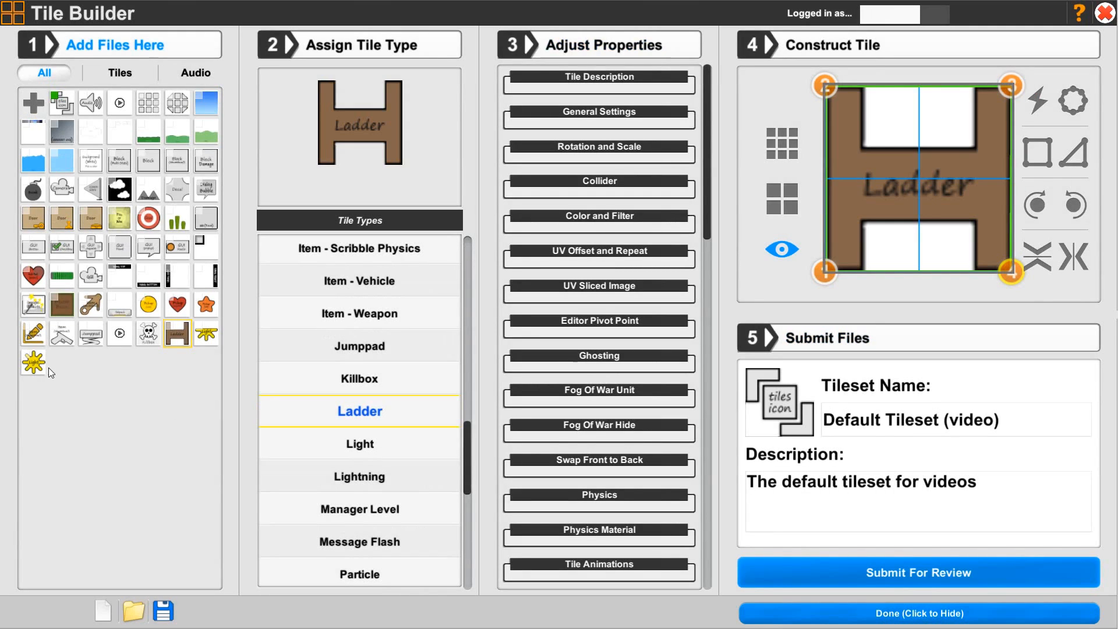
click(33, 370)
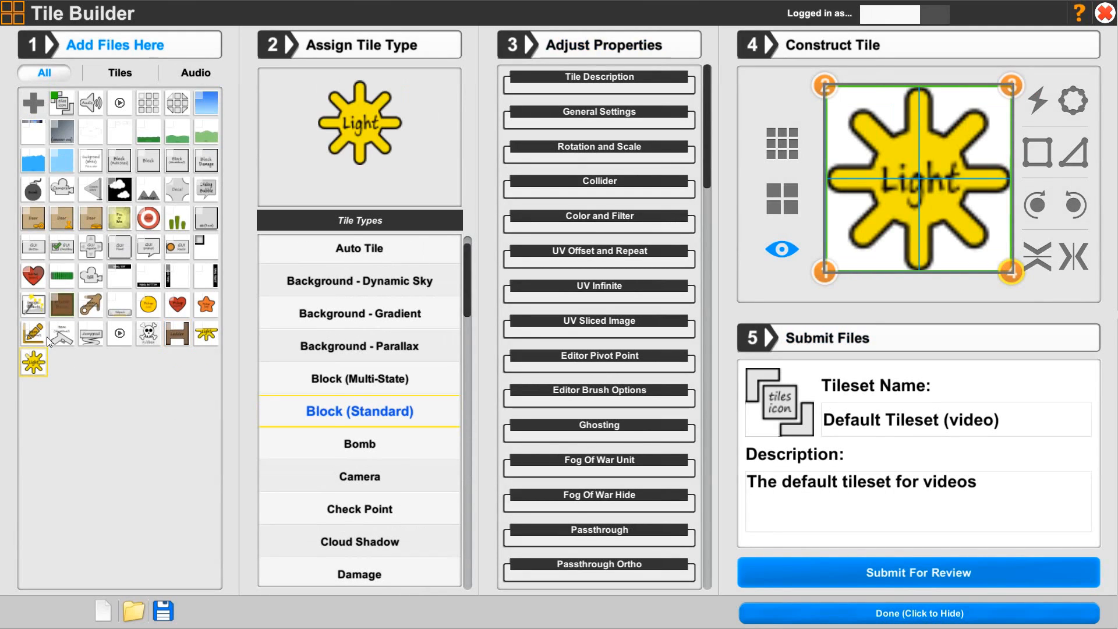
Add the light tileset's shadow folder to the project, after previewing its thumbnail image
click(34, 110)
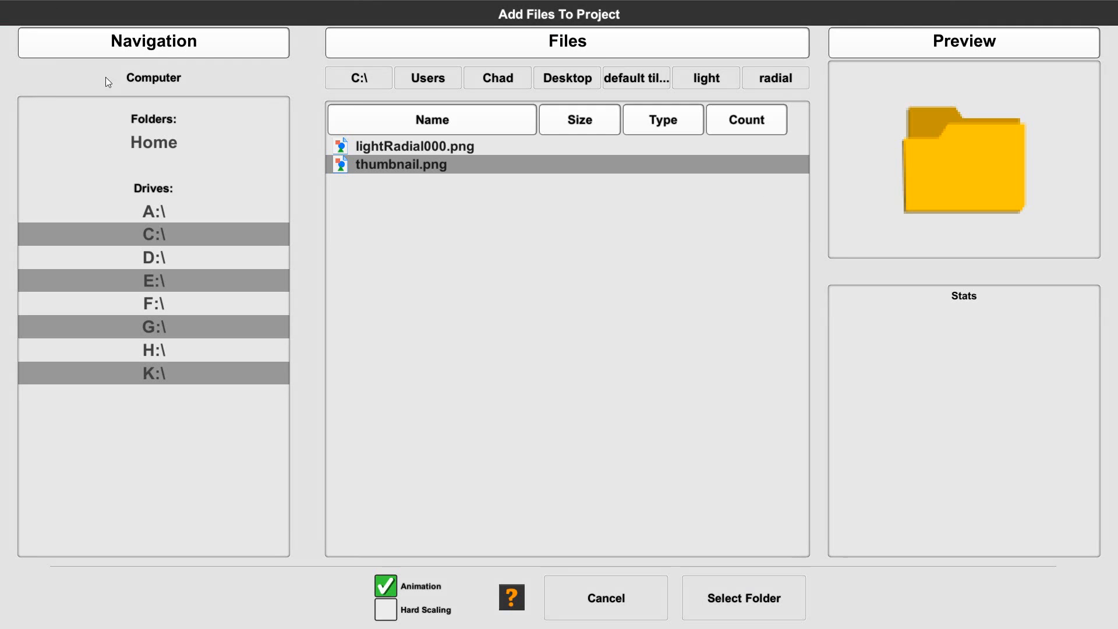
click(701, 80)
click(387, 187)
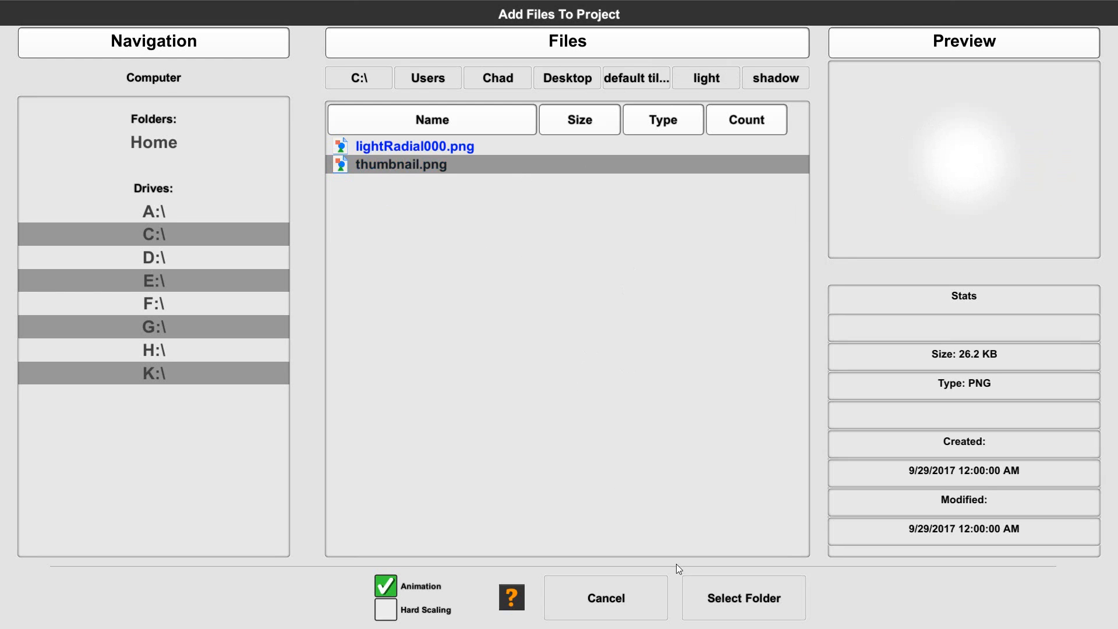
click(414, 165)
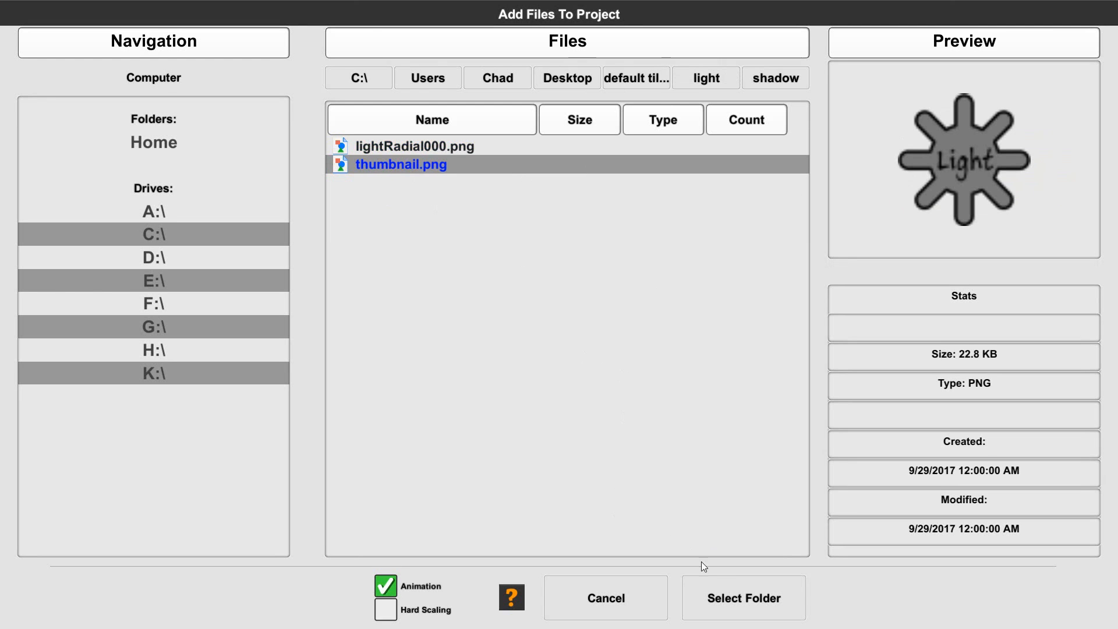
click(772, 602)
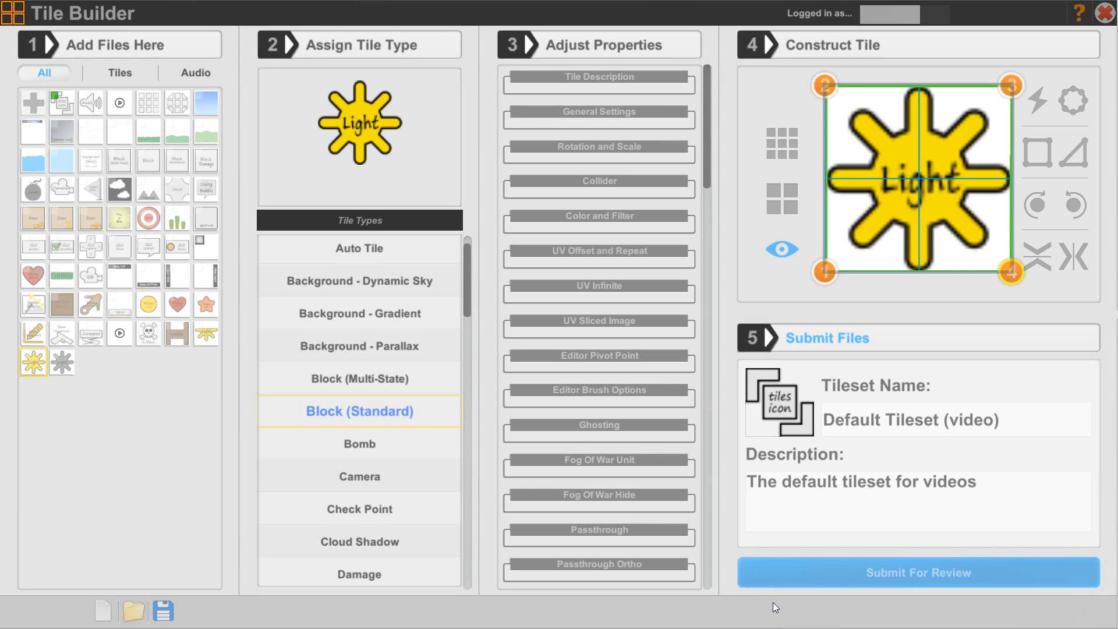
Assign the Light tile type to the yellow half-sun directional light tile
click(206, 335)
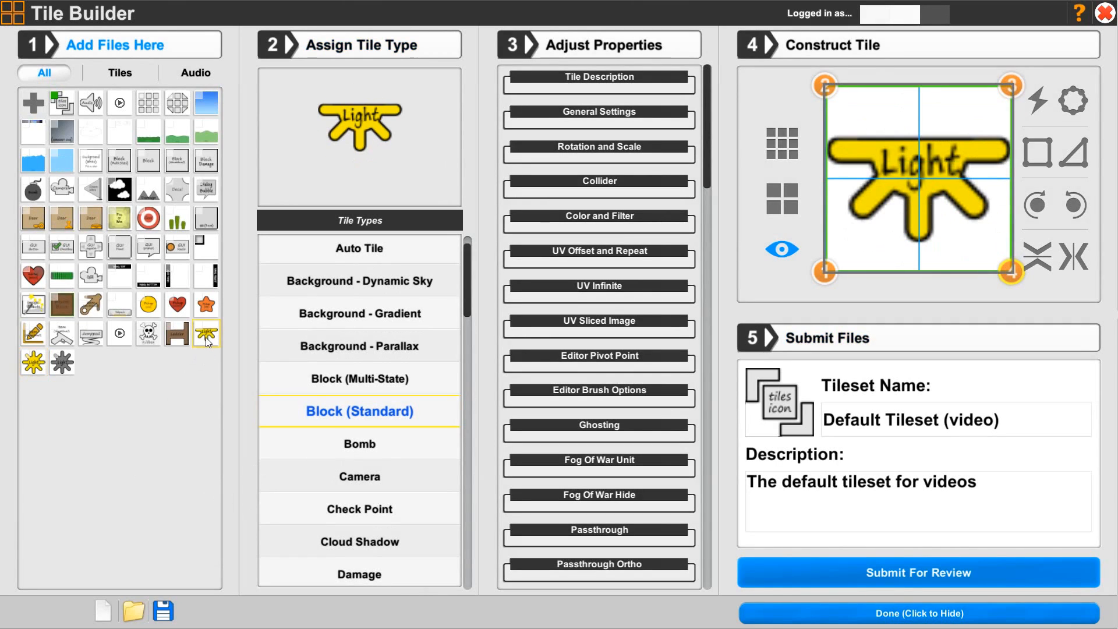
drag(466, 273, 462, 467)
click(319, 390)
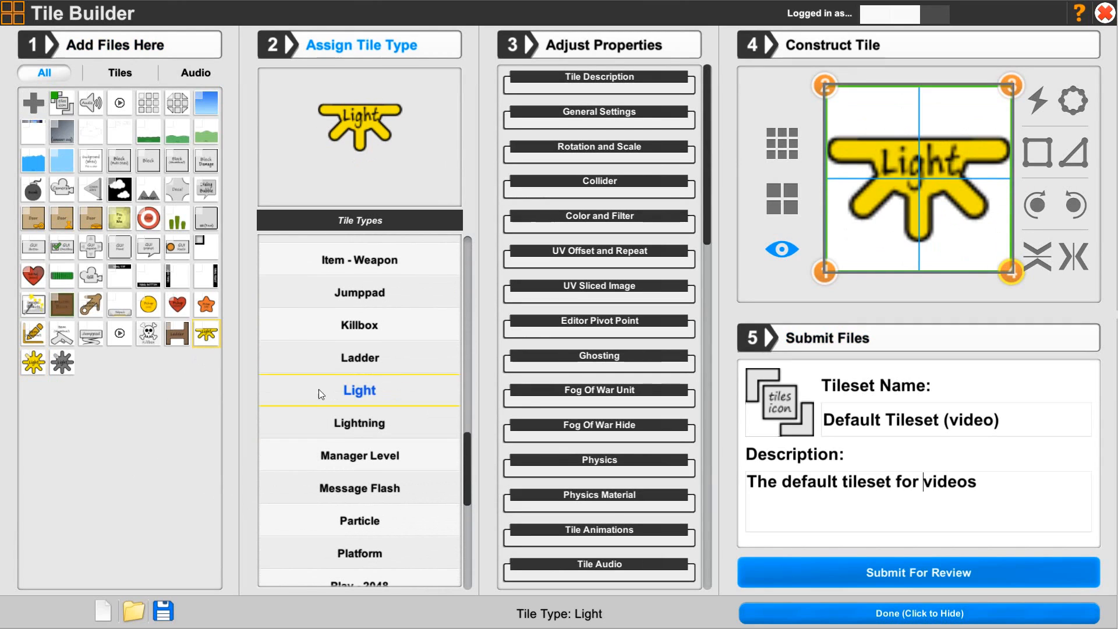
Name the tile "Light (directional)" and give it the description "Direction based light"
click(539, 86)
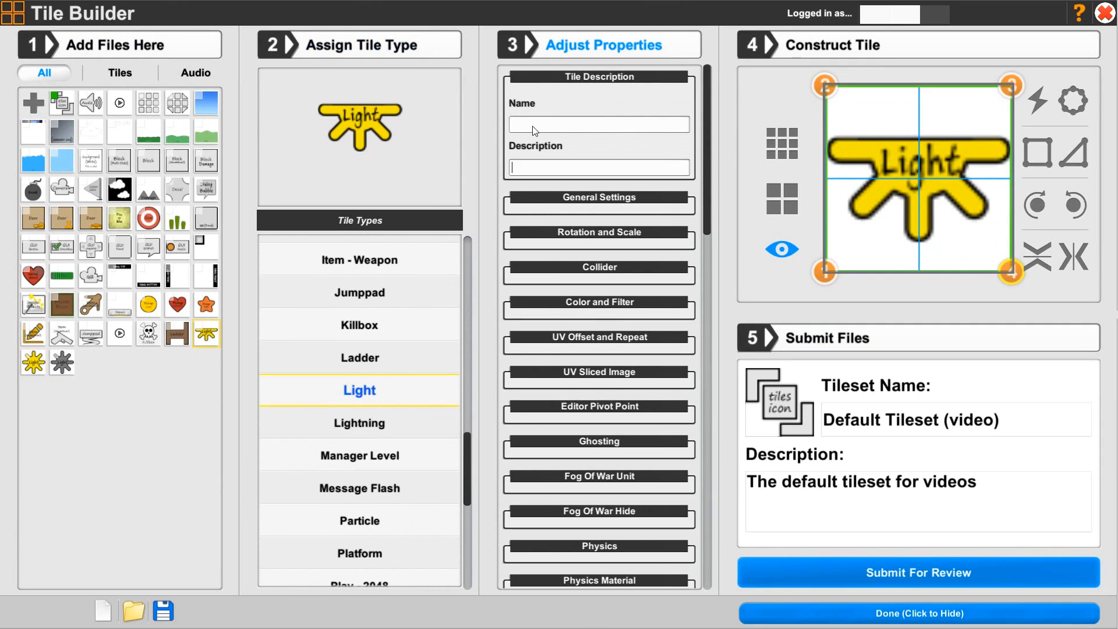
text(Light (directional))
click(542, 168)
text(Direction base)
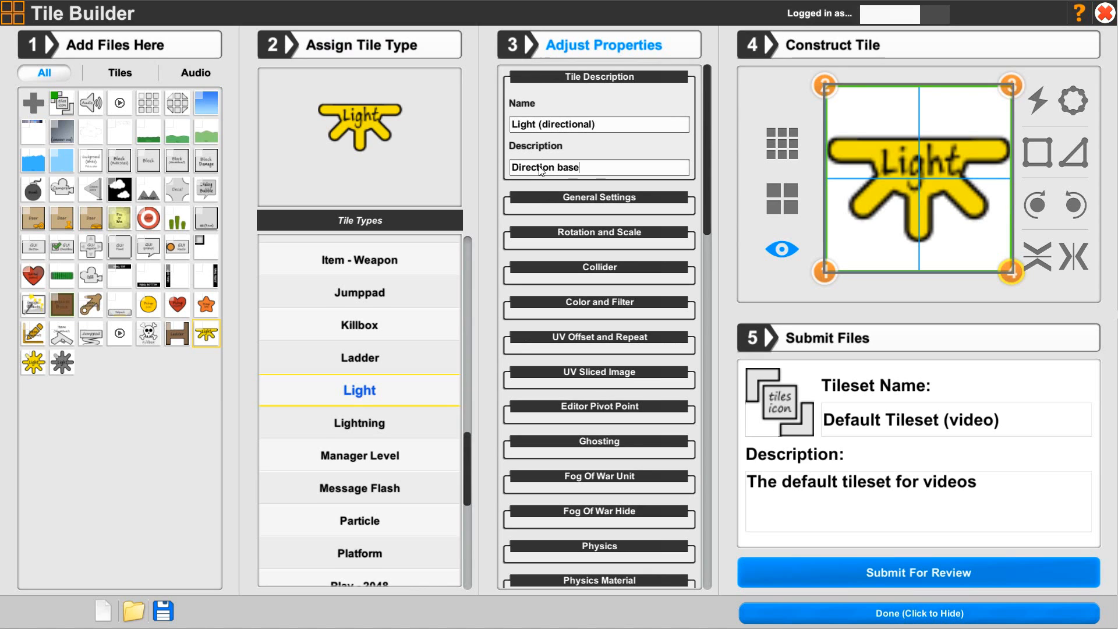
text(d light)
click(572, 78)
Turn off Receive light and set the image offset to 2 in the directional light's general settings
click(567, 109)
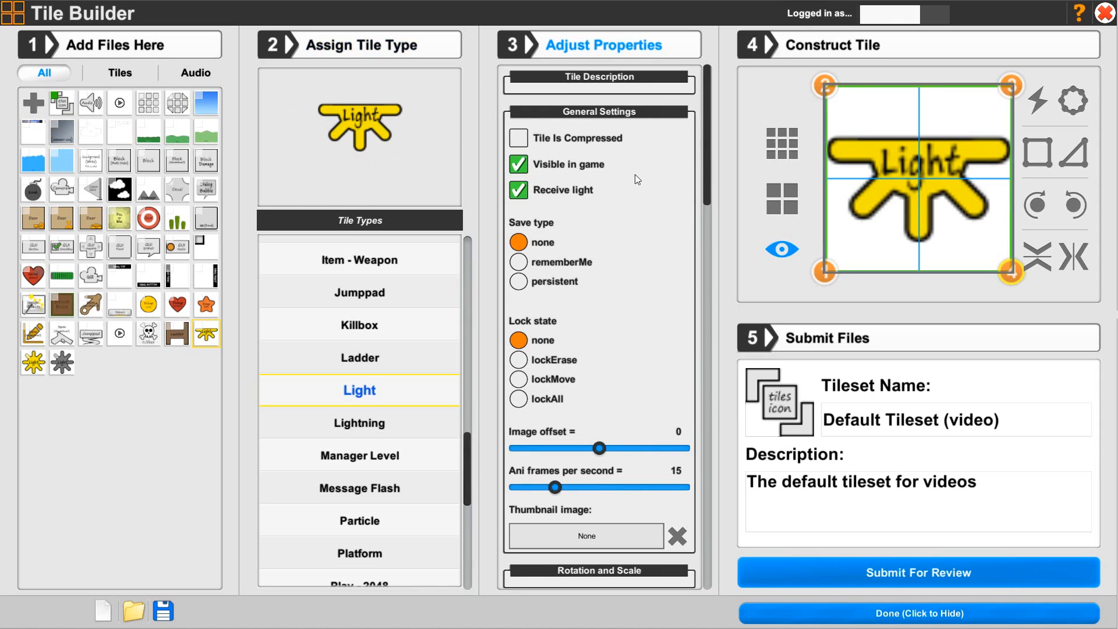
click(519, 192)
drag(703, 185, 705, 232)
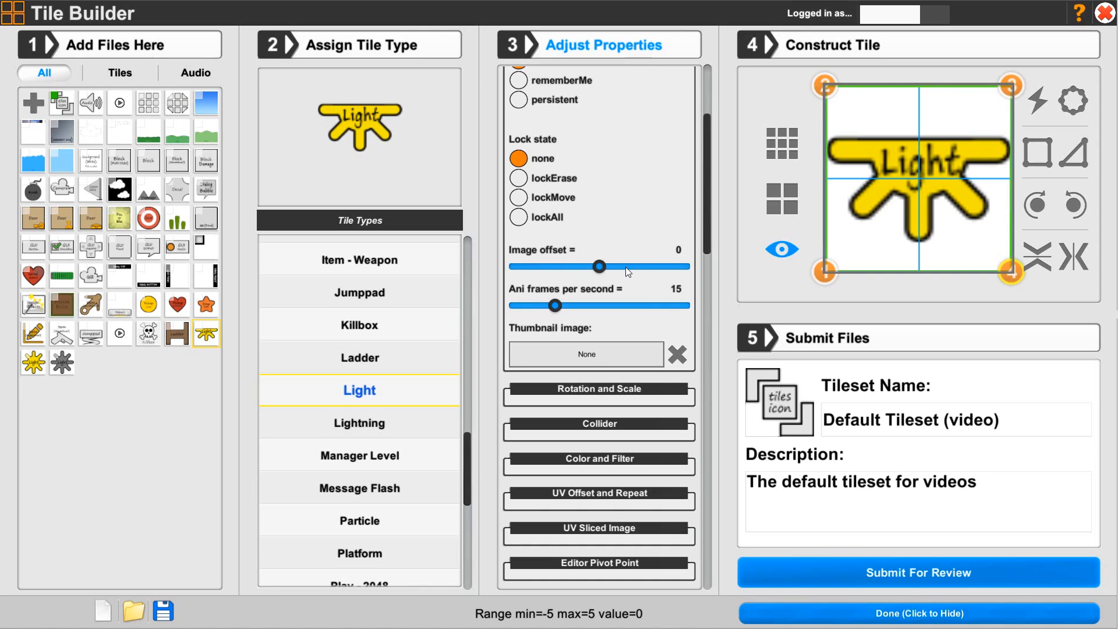
click(564, 266)
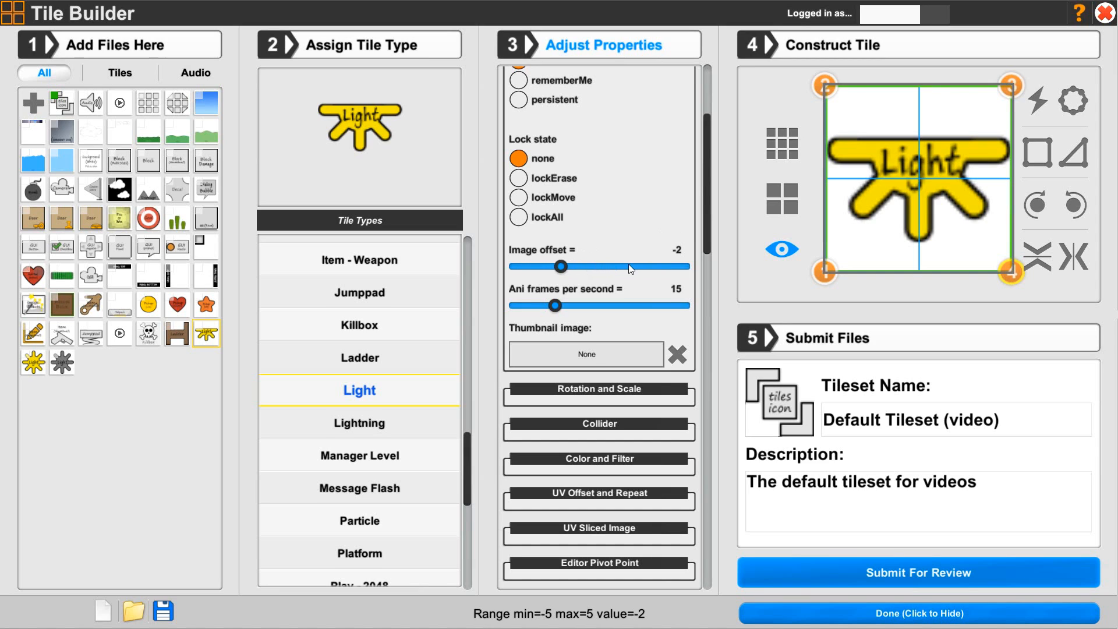
drag(561, 266, 639, 269)
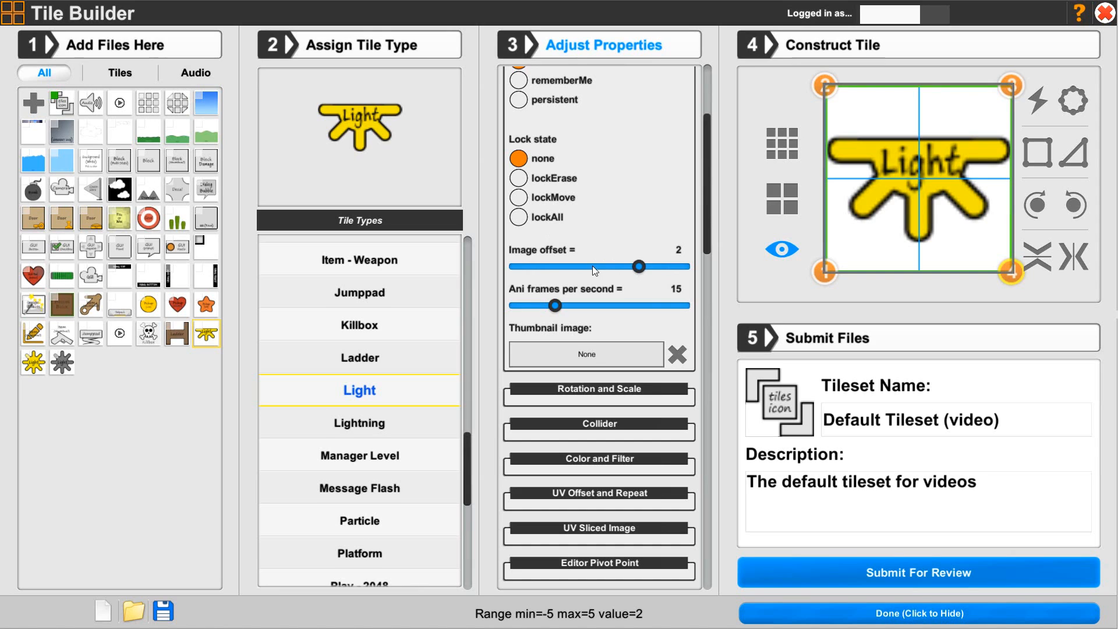
Set the animation frames per second to 3 and use "thumbnail" as the directional light's thumbnail image
click(523, 306)
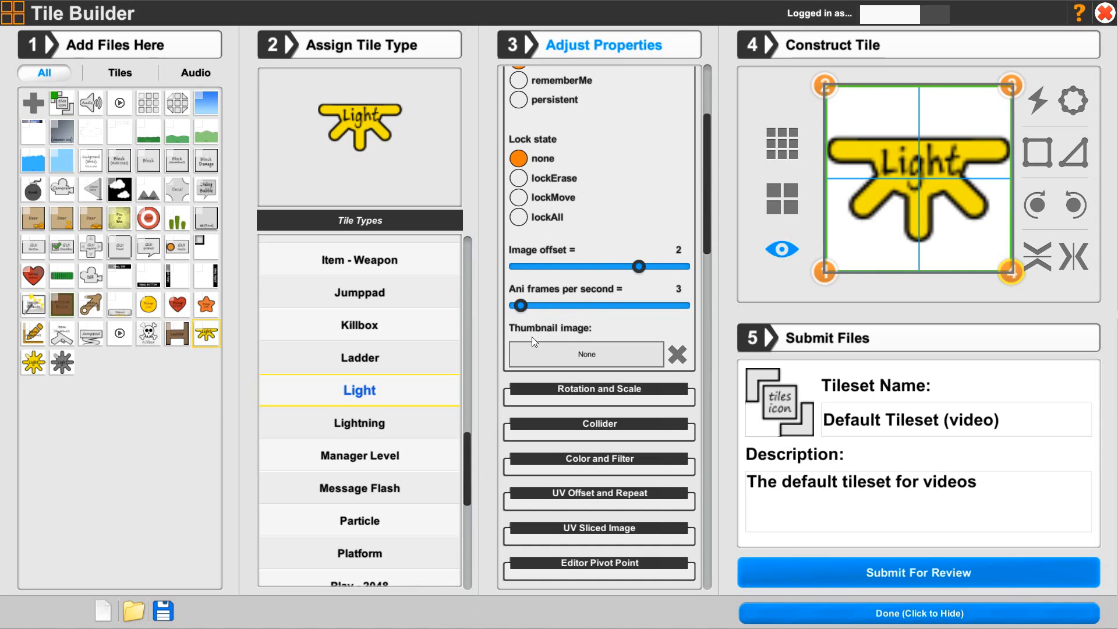
click(570, 363)
click(576, 408)
scroll(546, 312, up, 5)
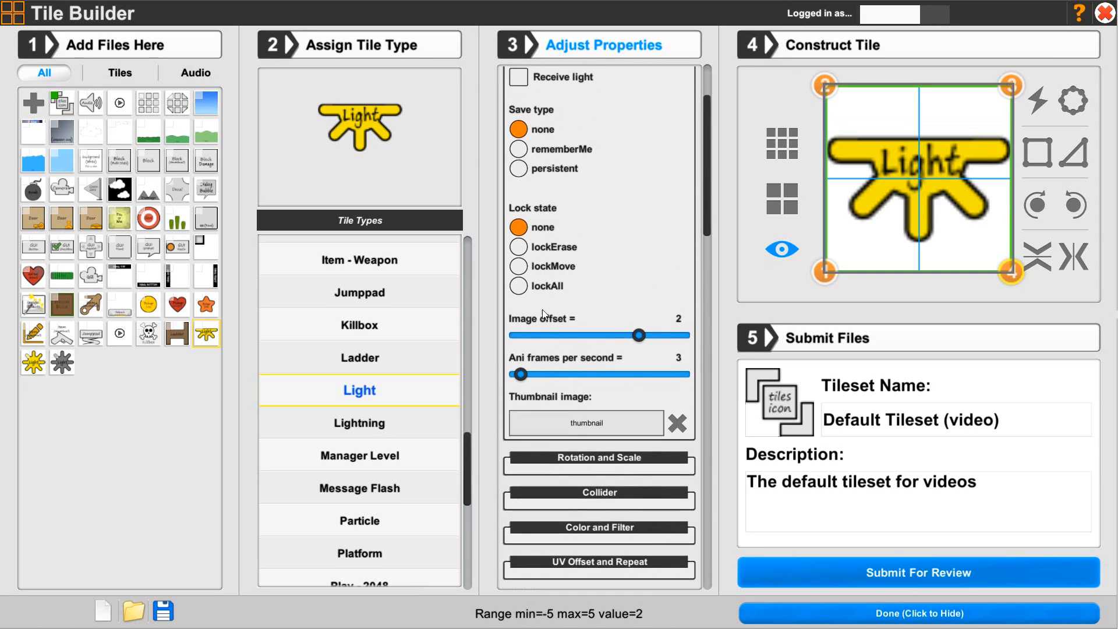
click(590, 115)
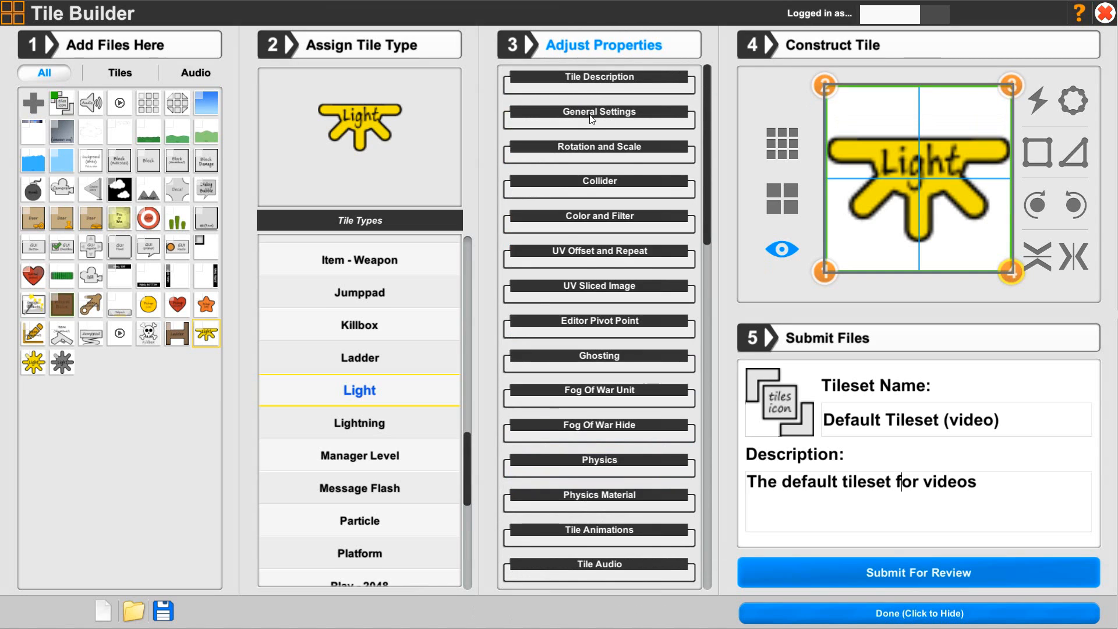
Disable the directional light's collider options, including Collider when holding
click(554, 181)
click(519, 259)
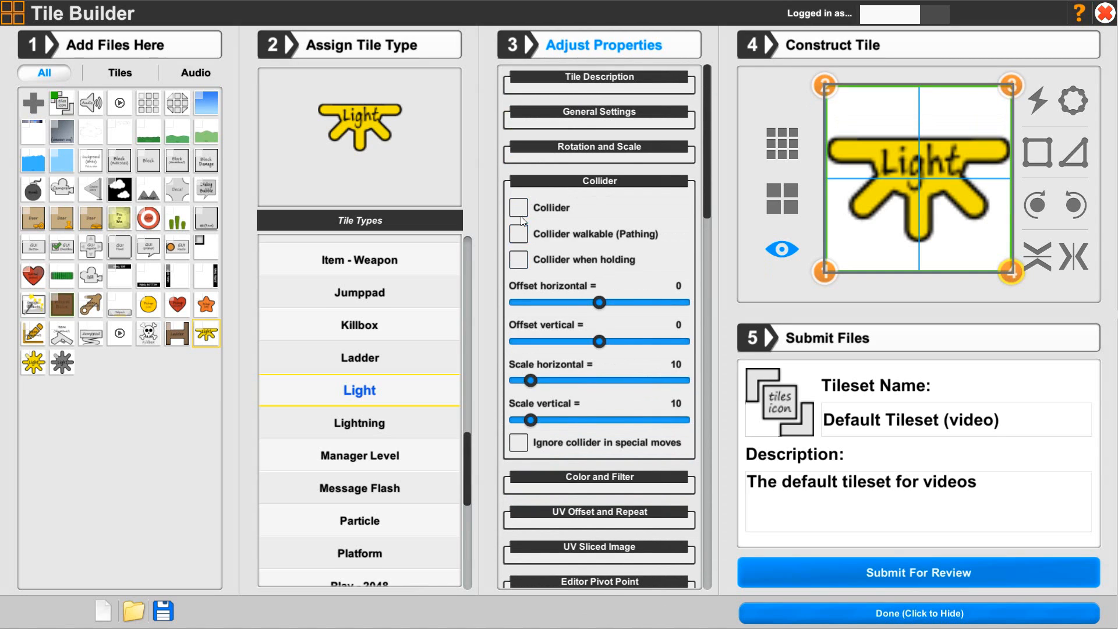
click(618, 181)
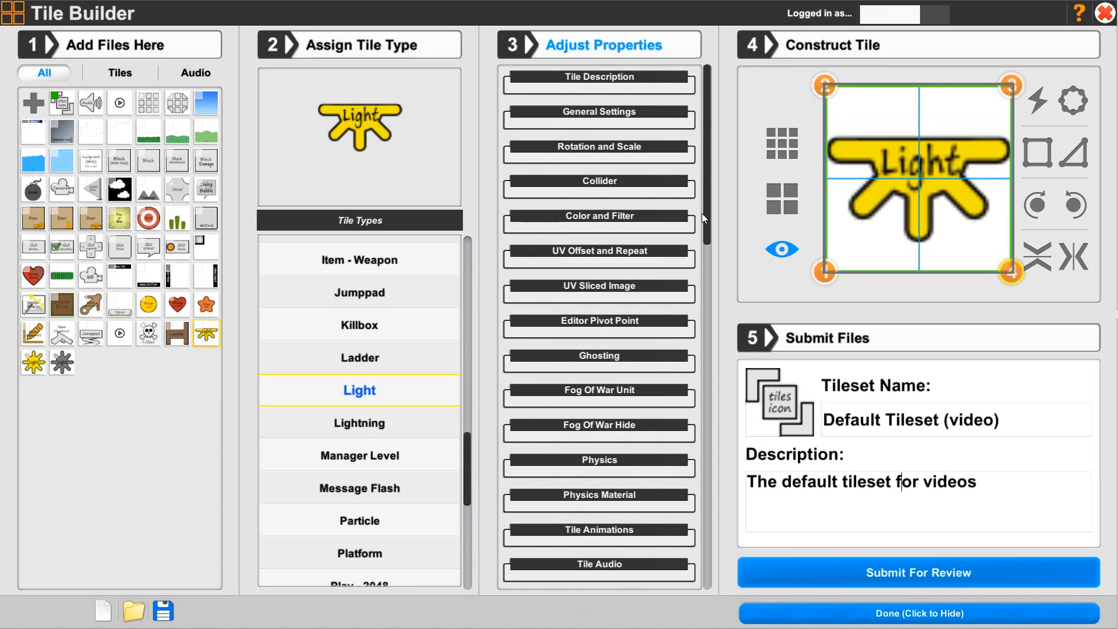
Review the directional light's Tile Animations options and its Light Settings and Light Type properties
drag(707, 218, 694, 369)
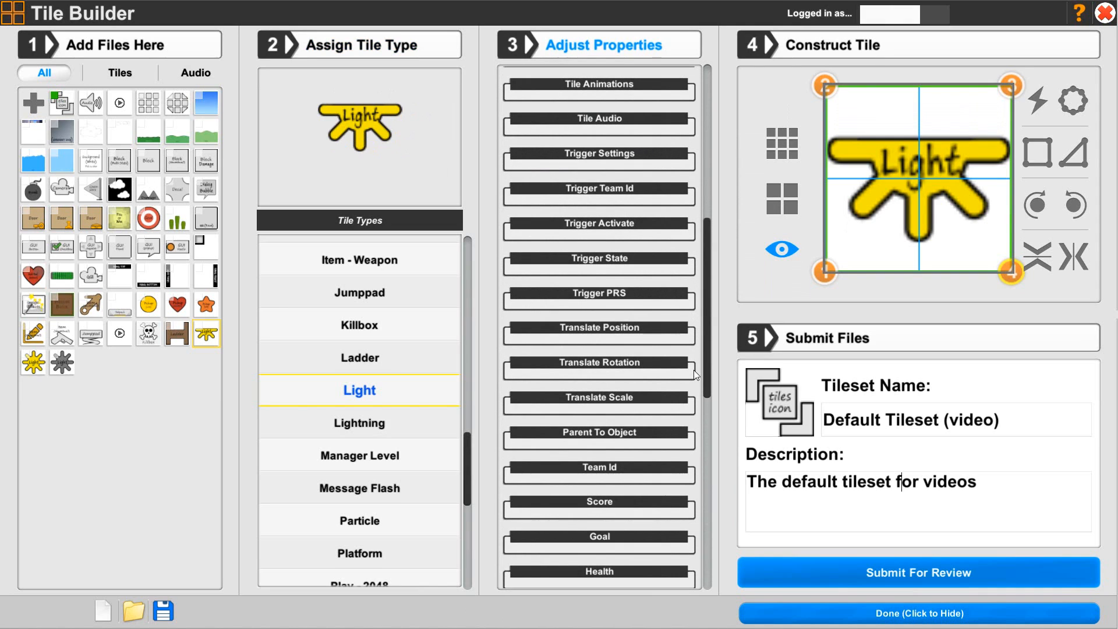
click(574, 88)
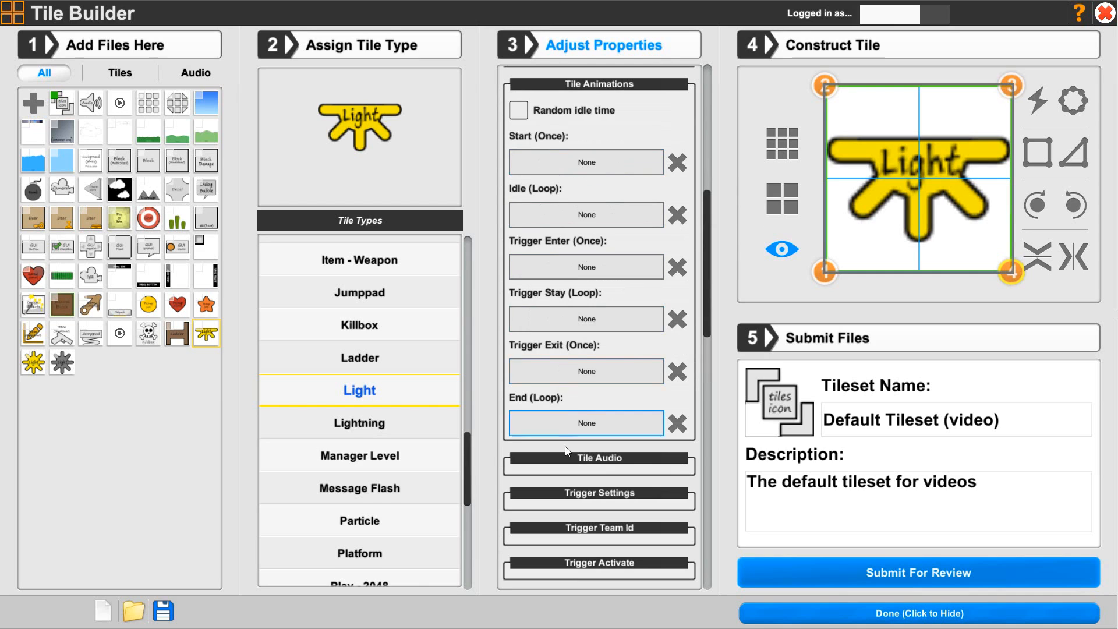
click(570, 84)
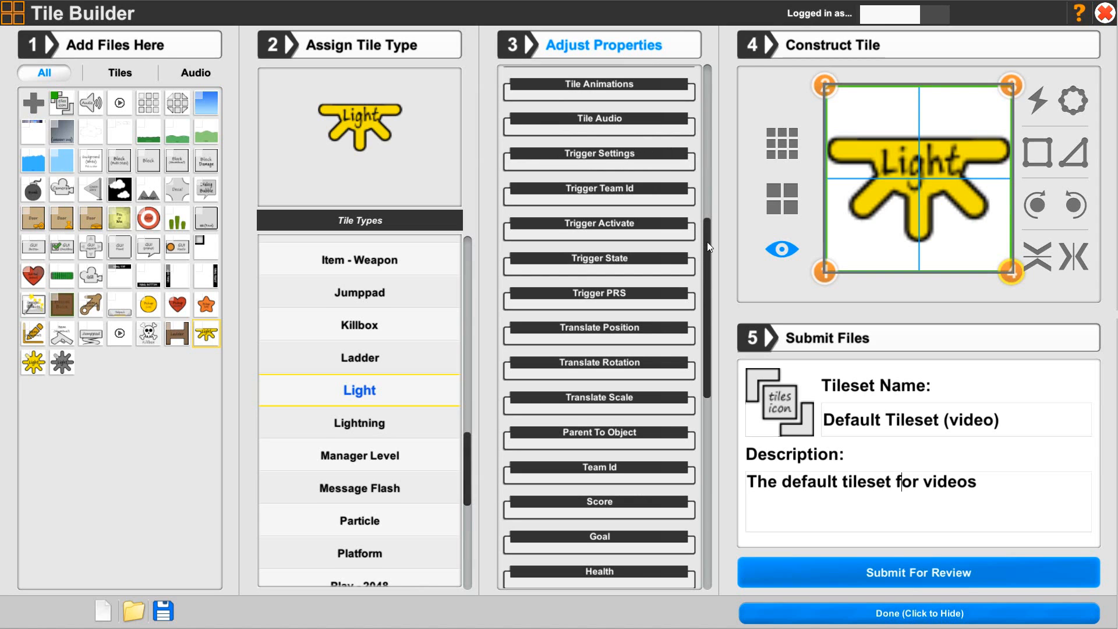
drag(707, 243, 703, 484)
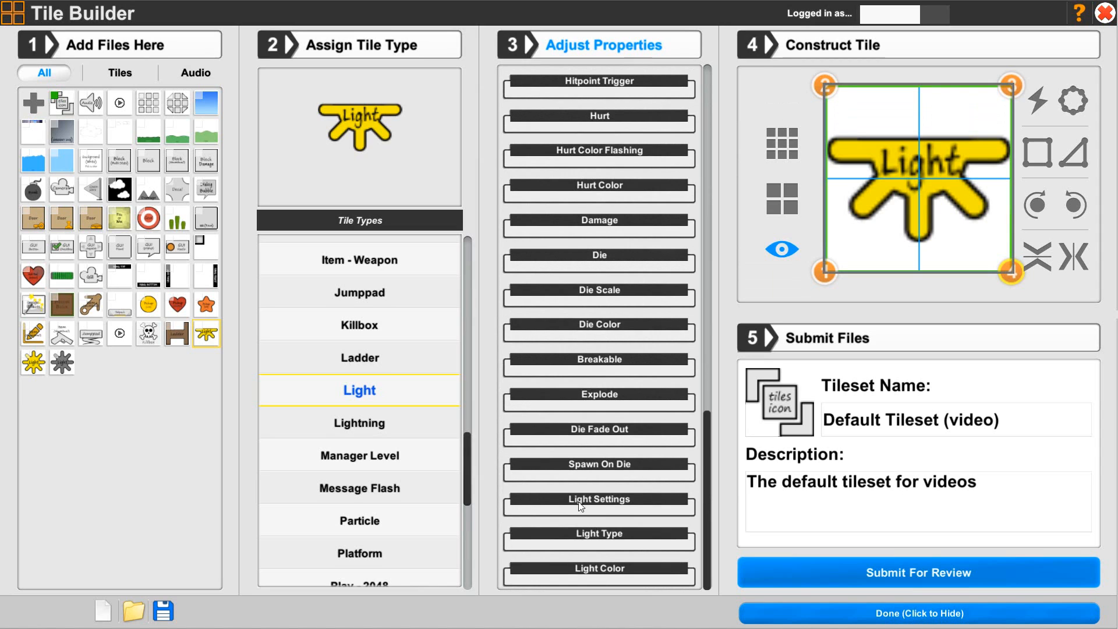
click(570, 536)
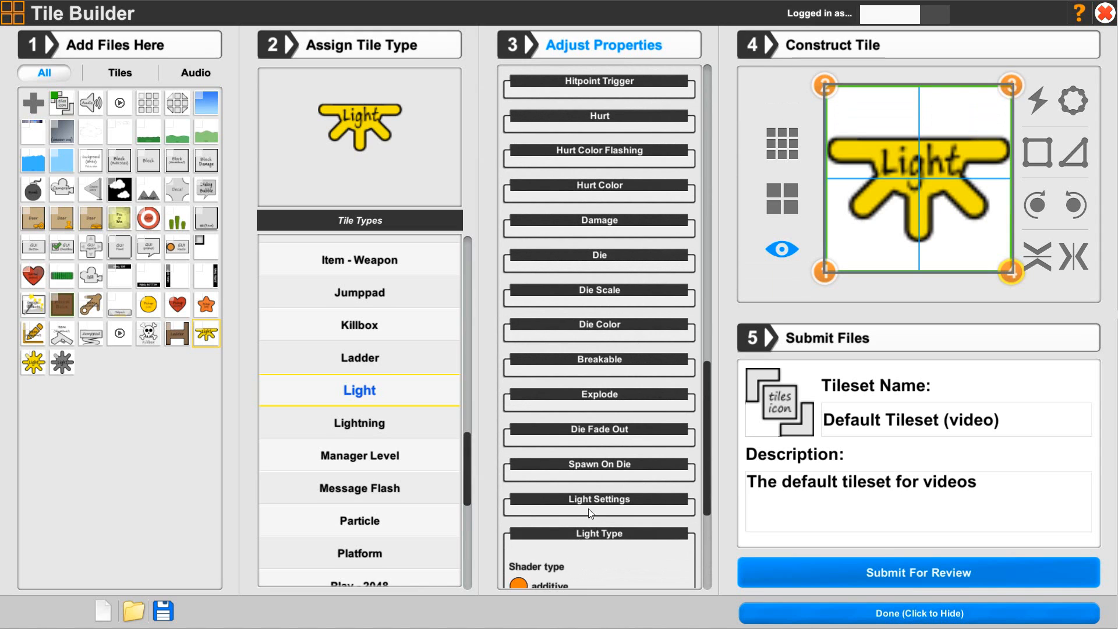
click(588, 502)
drag(704, 411, 695, 517)
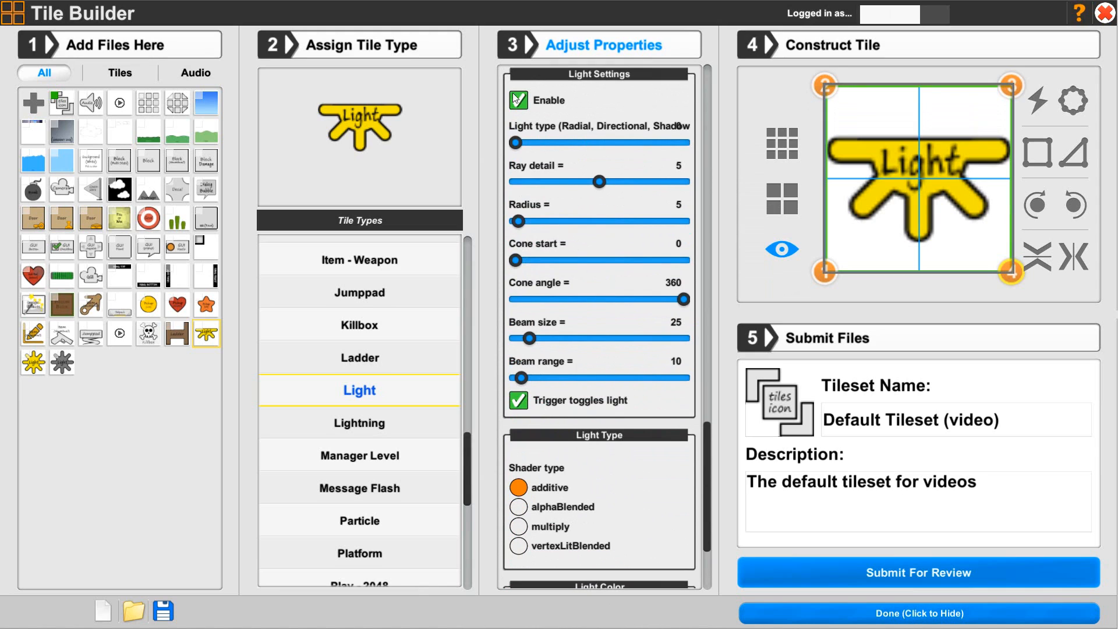
Copy the directional light tile's properties and paste them onto the yellow radial light tile
right_click(209, 344)
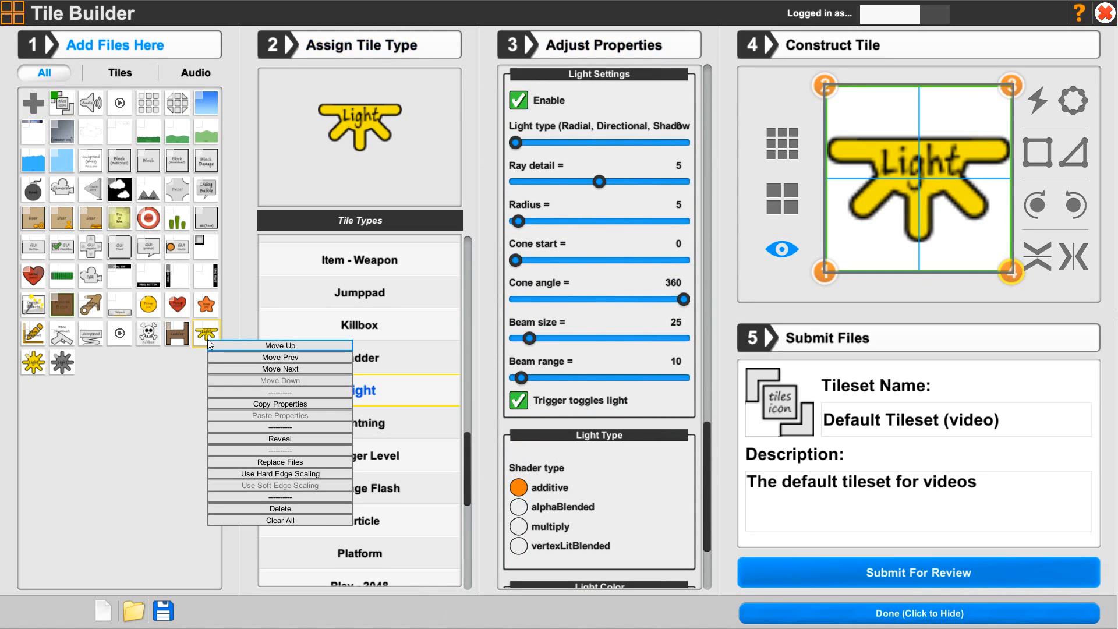
click(230, 407)
click(33, 367)
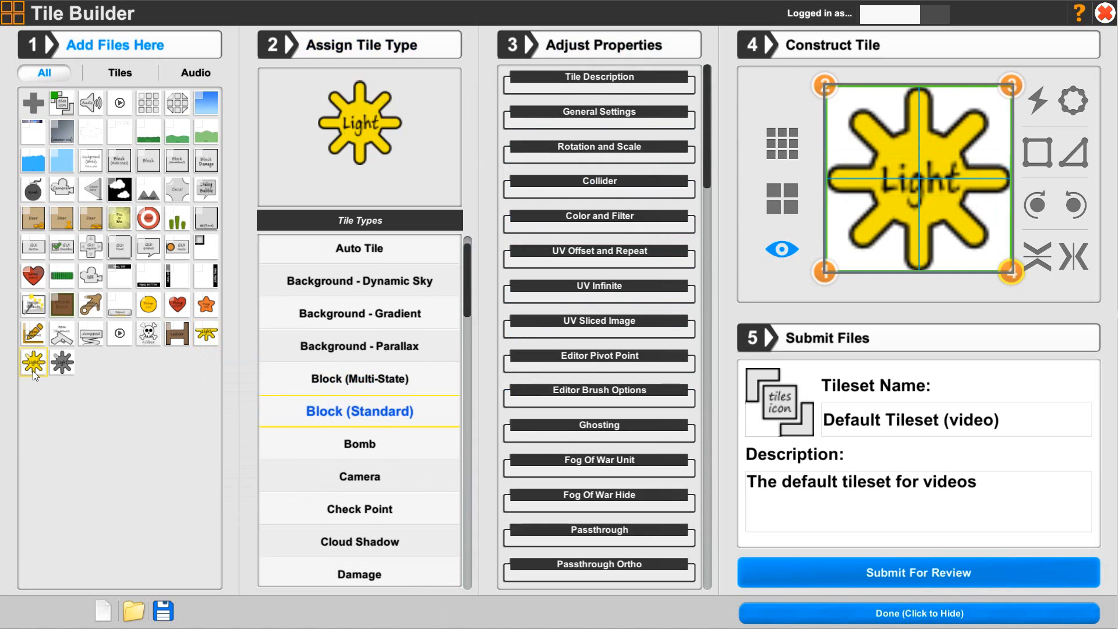
right_click(30, 368)
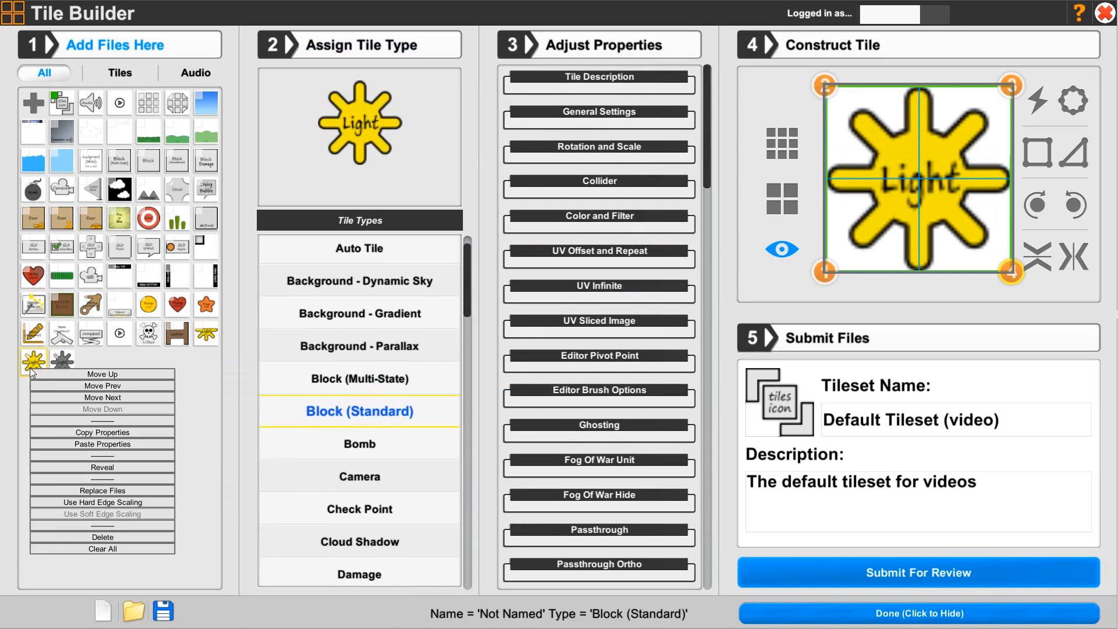
click(57, 443)
Paste the copied directional light properties onto the gray shadow light tile and check that both star-shaped tiles use the Light type
click(61, 366)
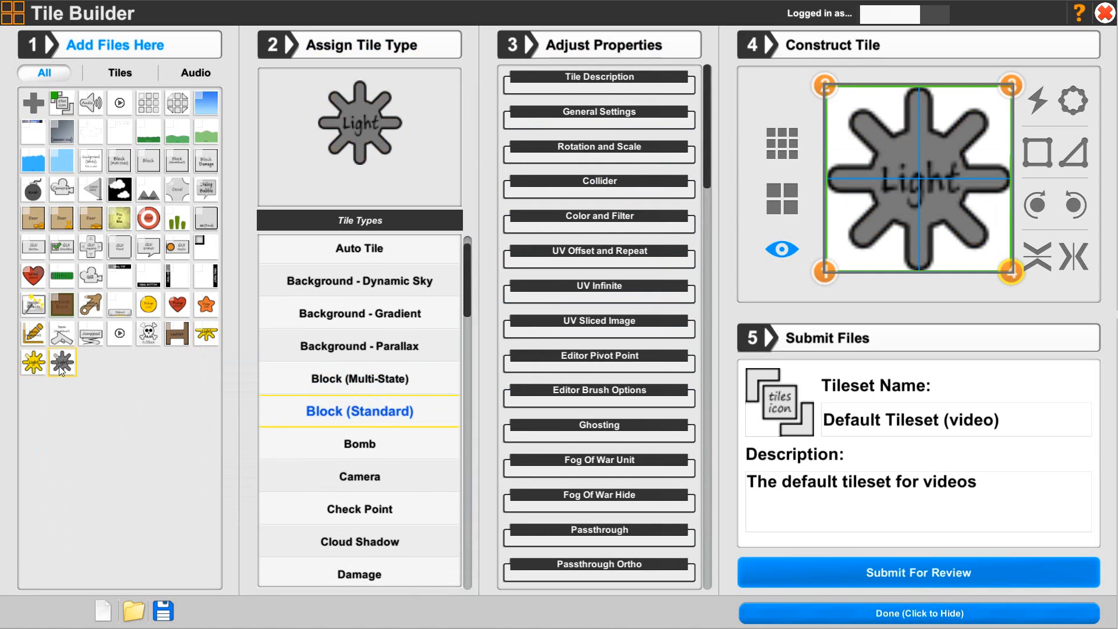
right_click(62, 368)
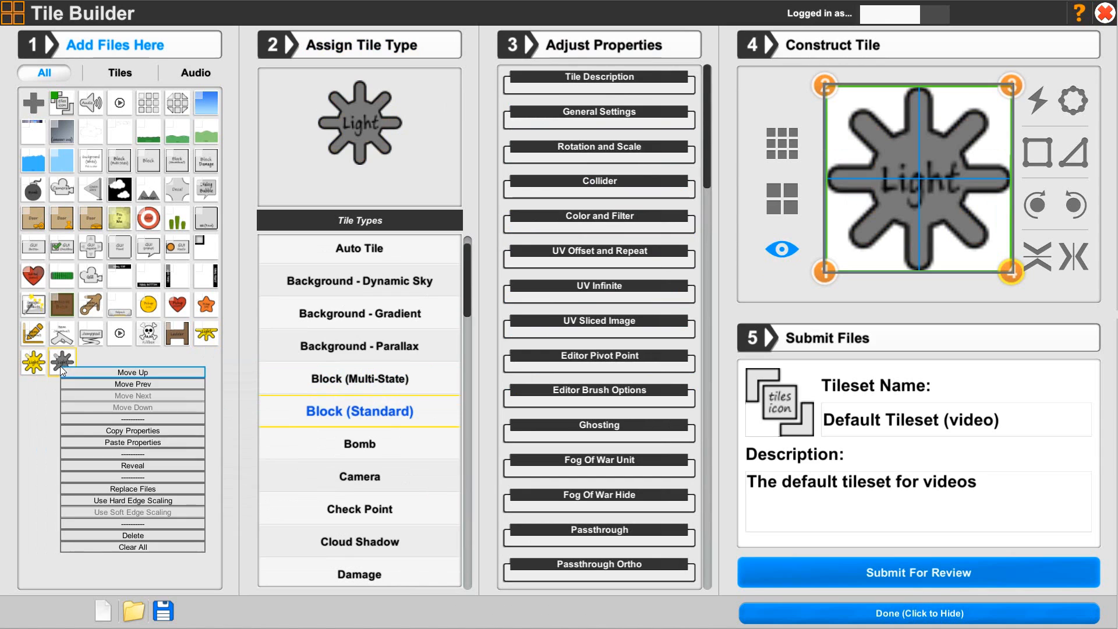
click(93, 445)
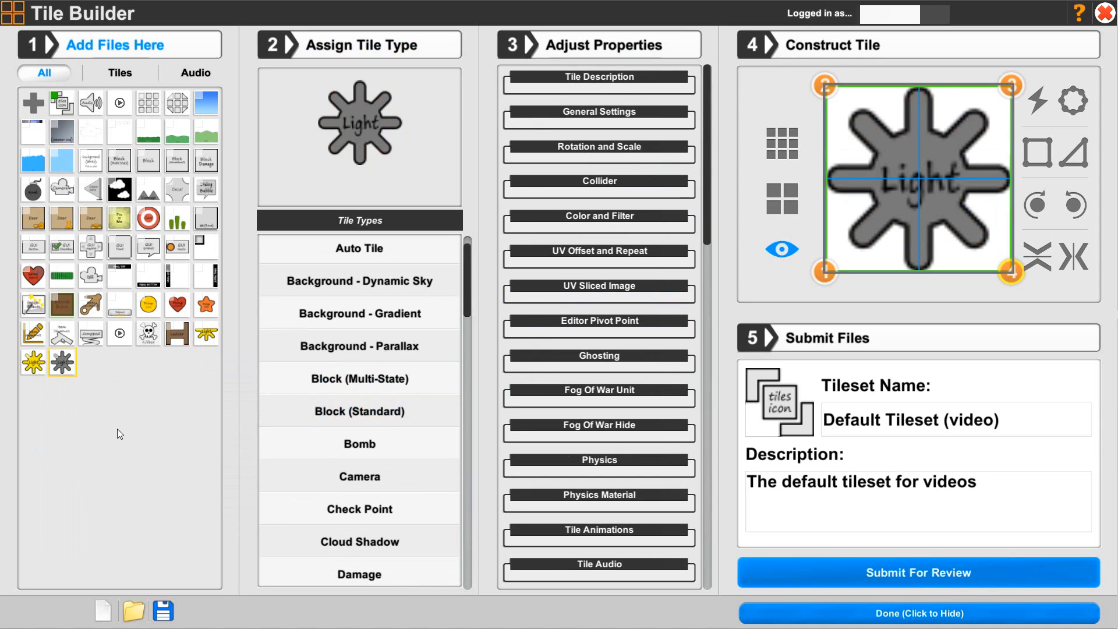
click(41, 370)
click(57, 369)
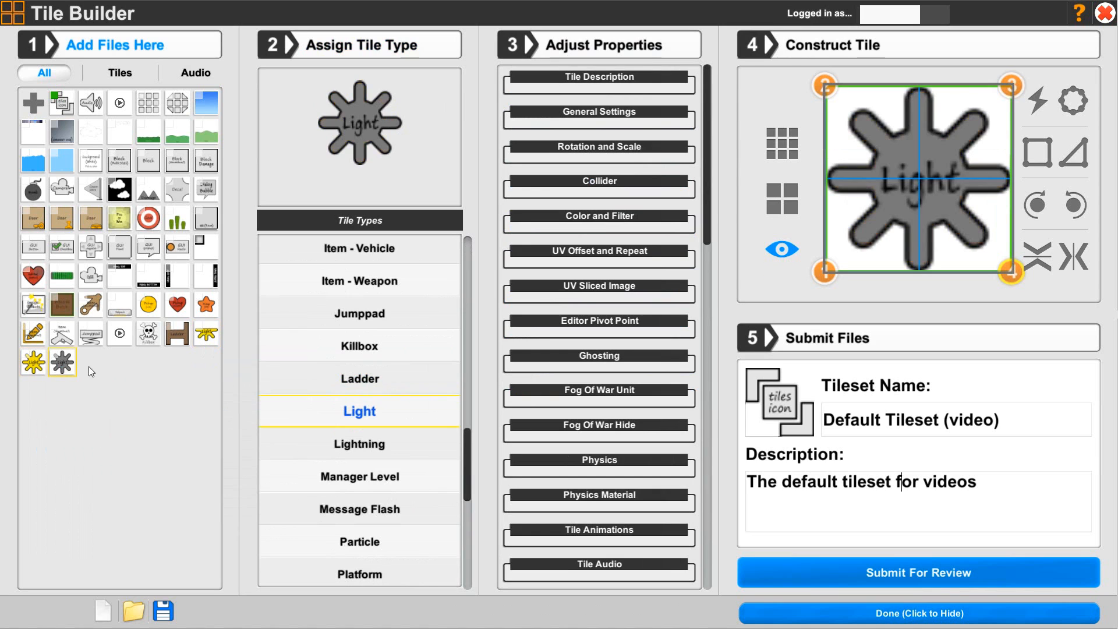
Set the directional light tile's light type to 1 (Directional) and its radius to 10
click(207, 336)
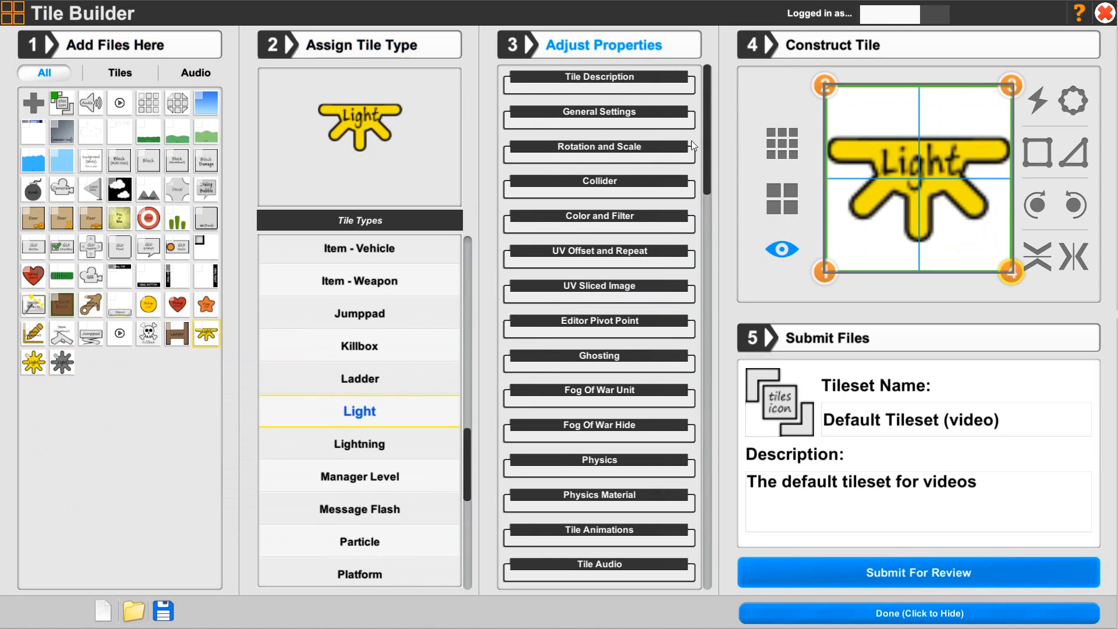
drag(706, 166, 713, 528)
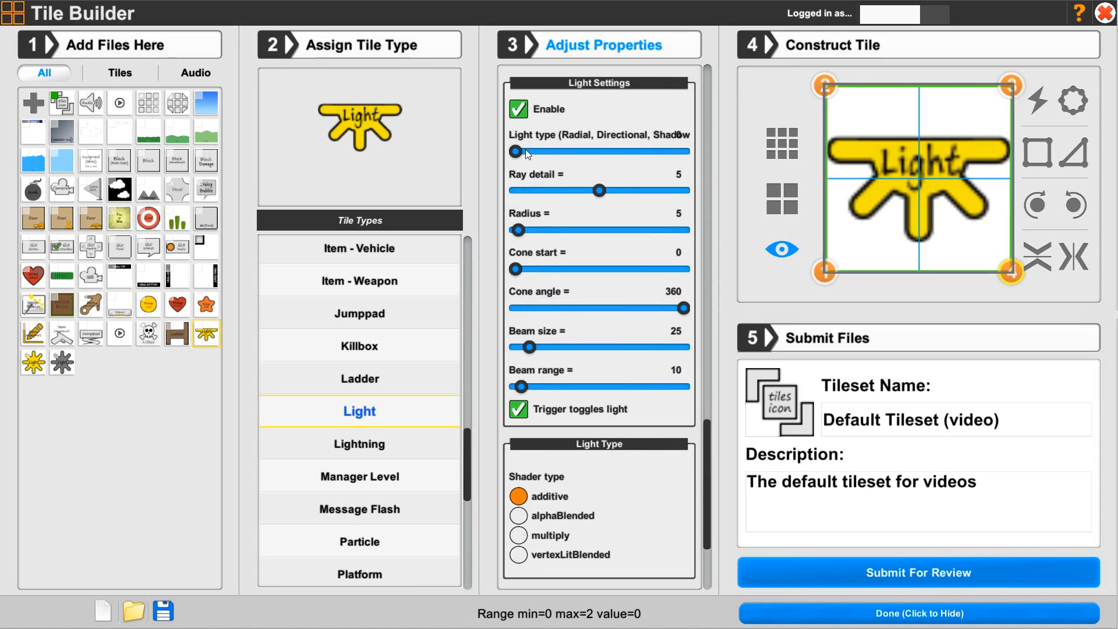
drag(517, 151, 573, 148)
drag(583, 153, 586, 150)
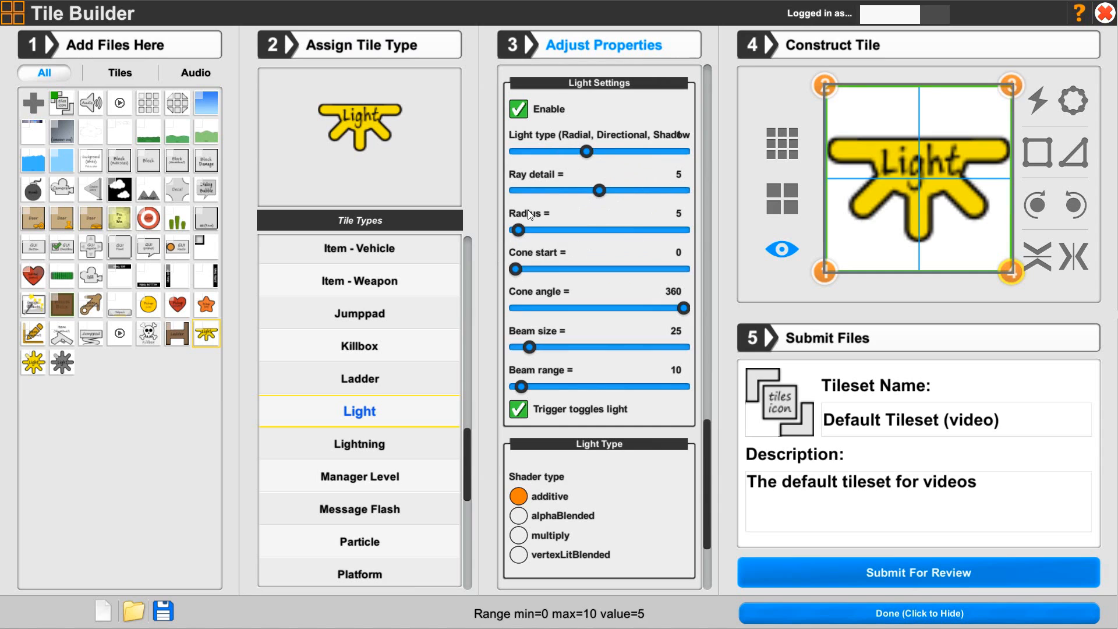
mouse_move(518, 230)
mouse_down()
mouse_move(703, 234)
mouse_move(523, 240)
mouse_up()
Set the directional light's color to semi-transparent yellow, RGBA(255, 255, 0, 121), and collapse its light property sections
mouse_move(706, 514)
mouse_down()
mouse_move(707, 463)
mouse_move(701, 512)
mouse_up()
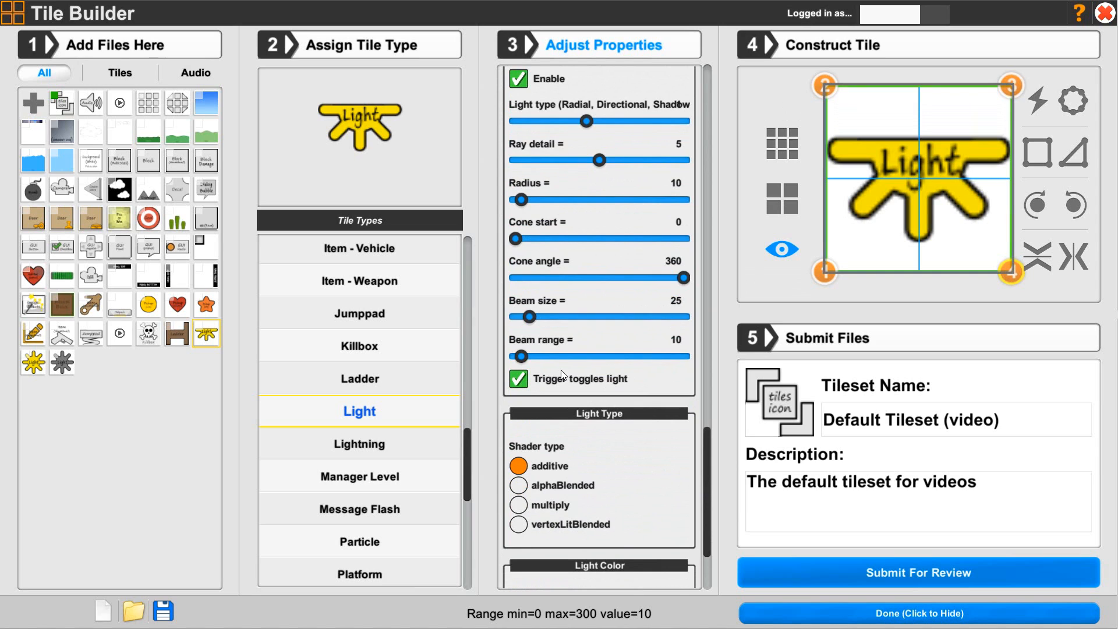
scroll(707, 500, down, 1)
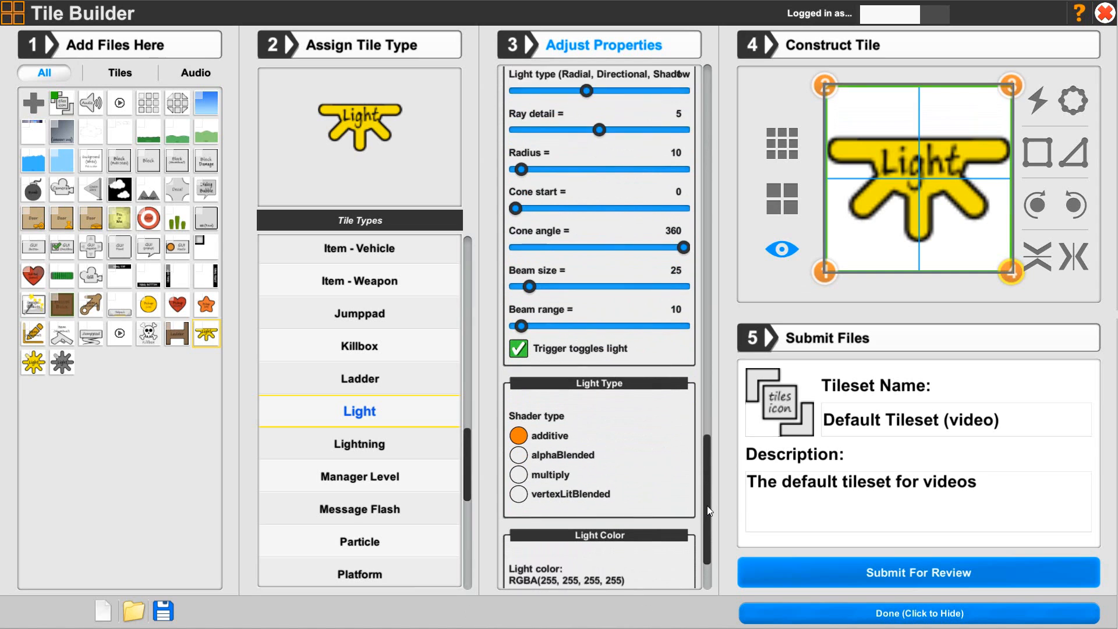
scroll(707, 506, down, 3)
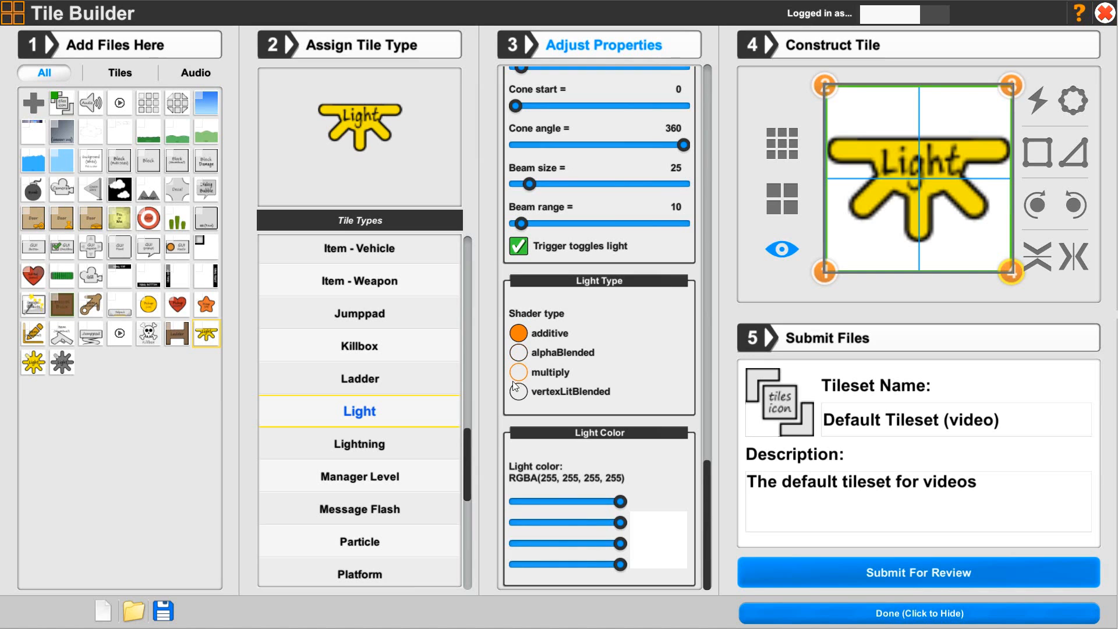
click(609, 282)
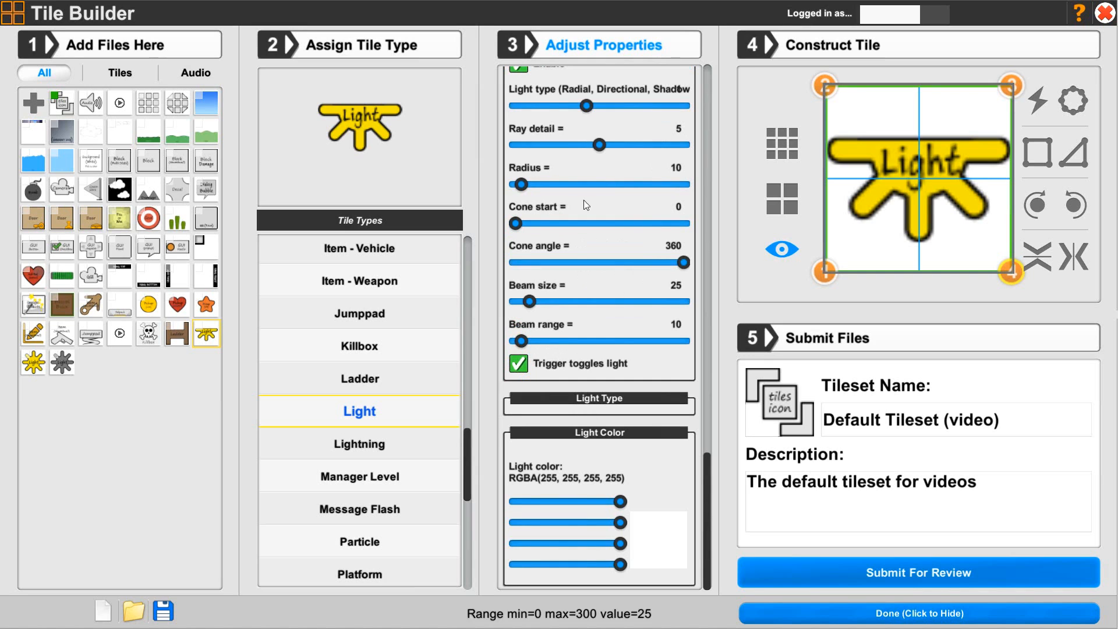
scroll(584, 200, up, 5)
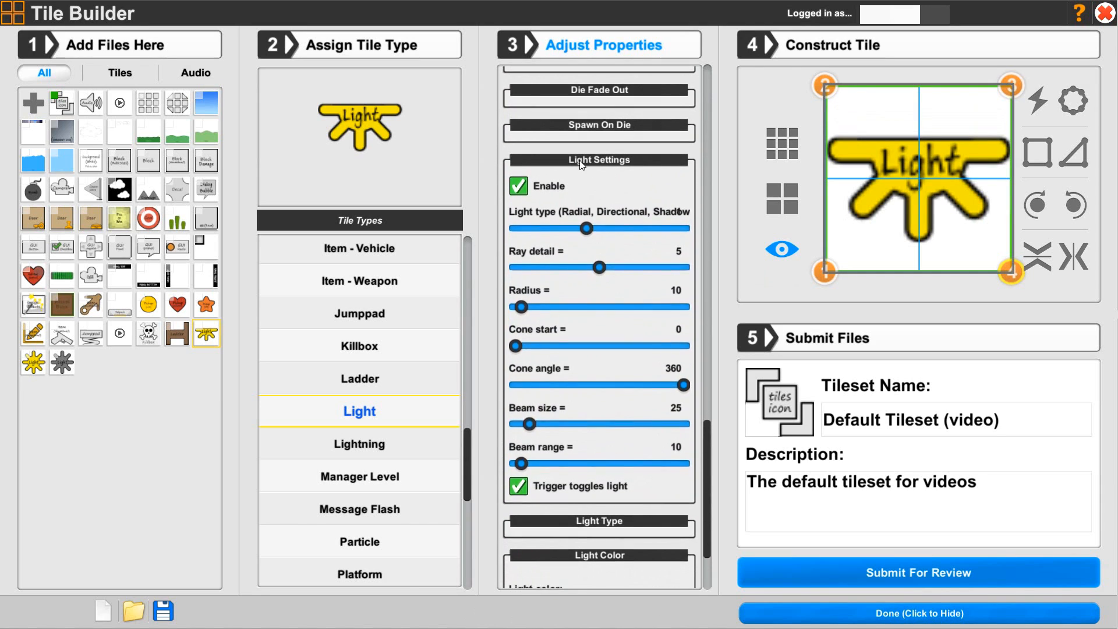
click(576, 183)
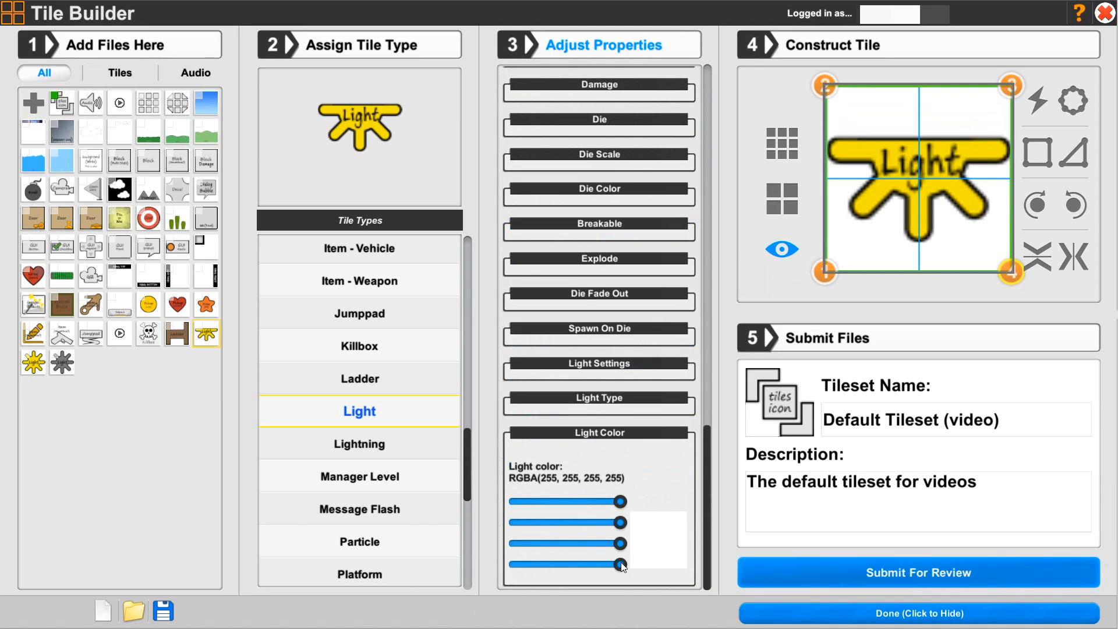
drag(619, 546, 512, 551)
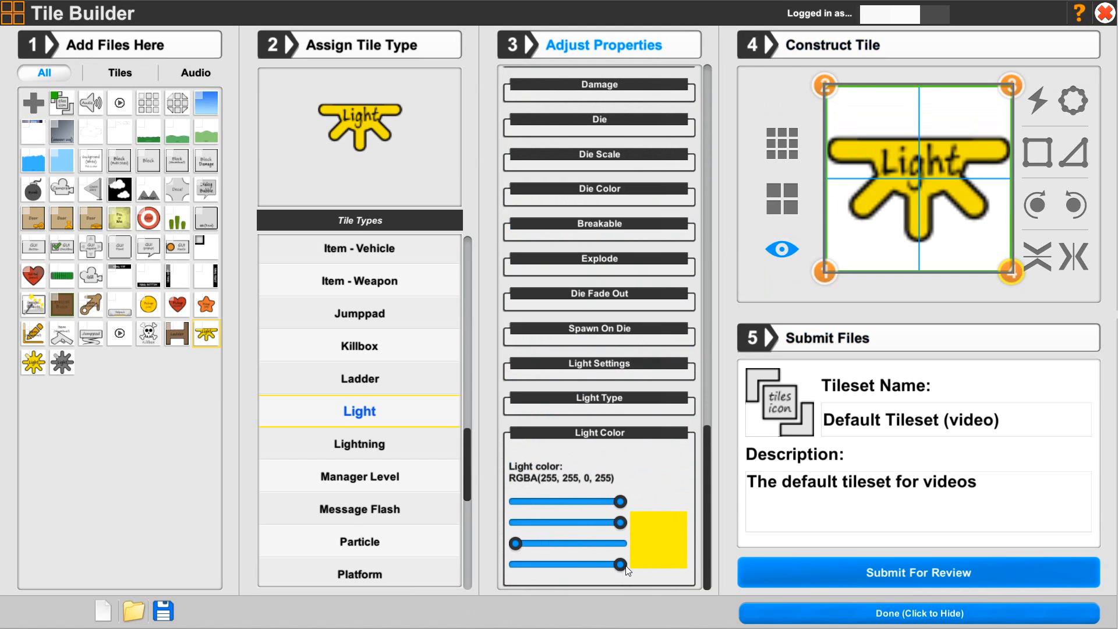
drag(625, 566, 571, 583)
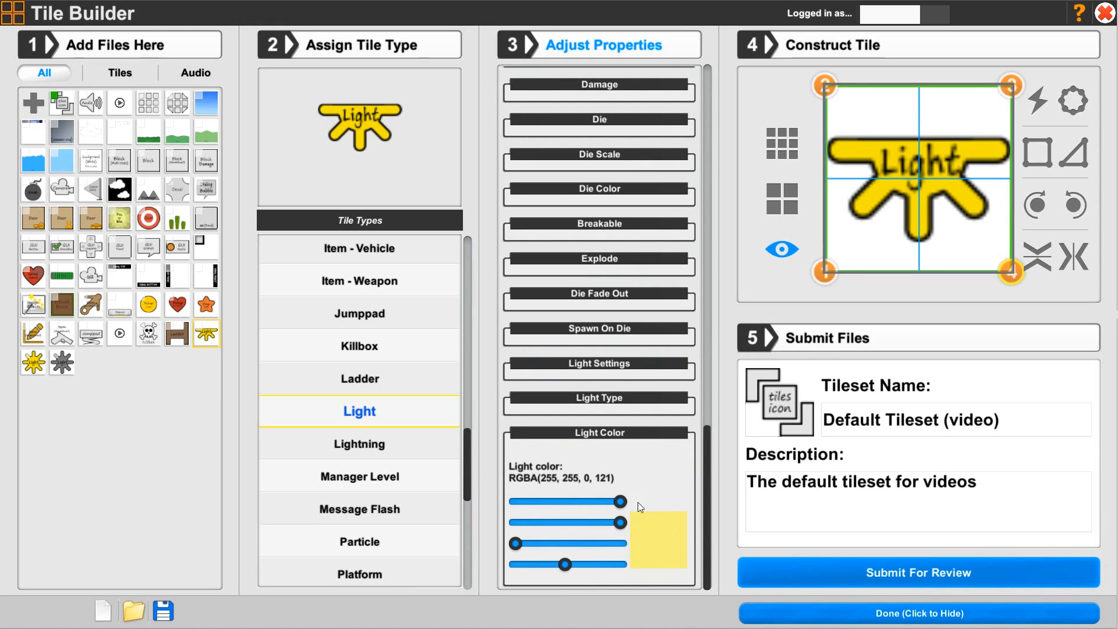
click(620, 434)
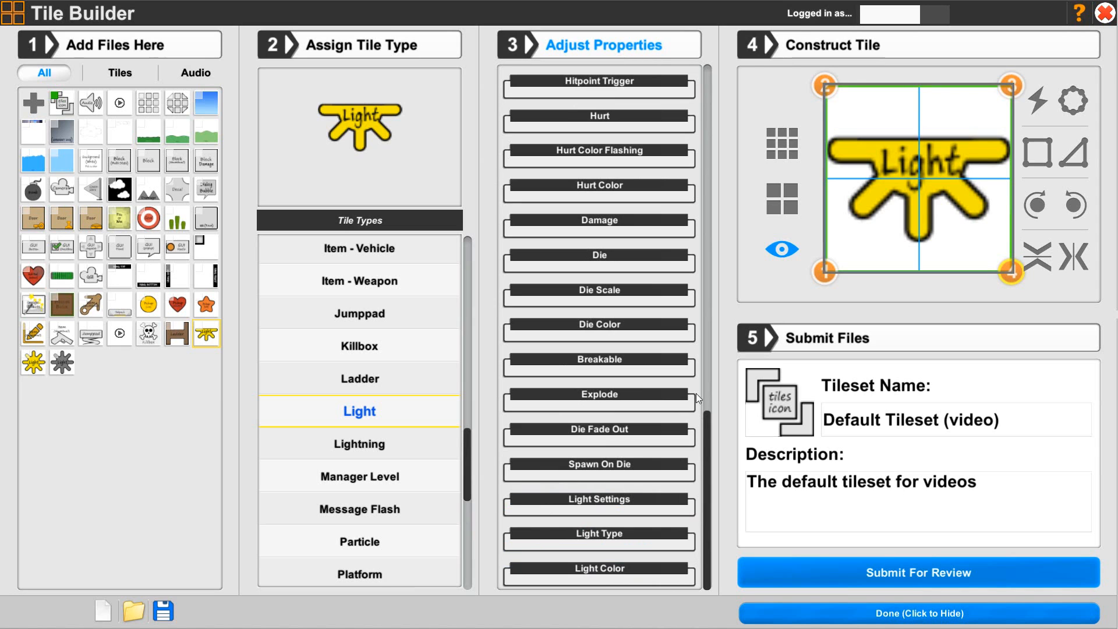
Assign the lightDirect animation to the directional light's Start (Once) and Idle (Loop) tile animations
drag(706, 410, 700, 201)
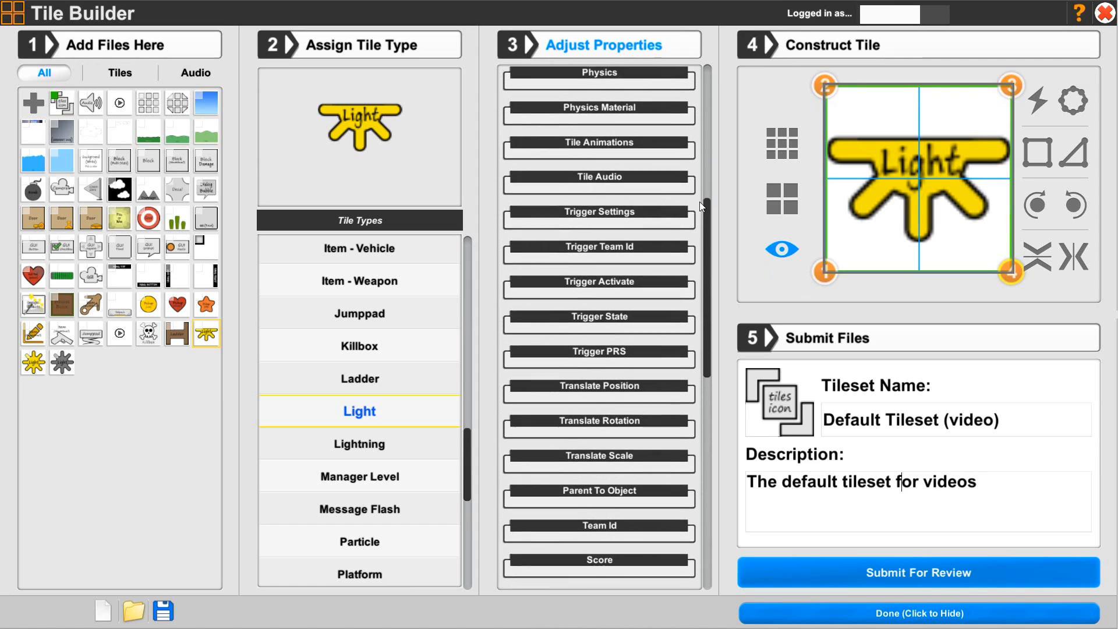
click(606, 156)
click(576, 233)
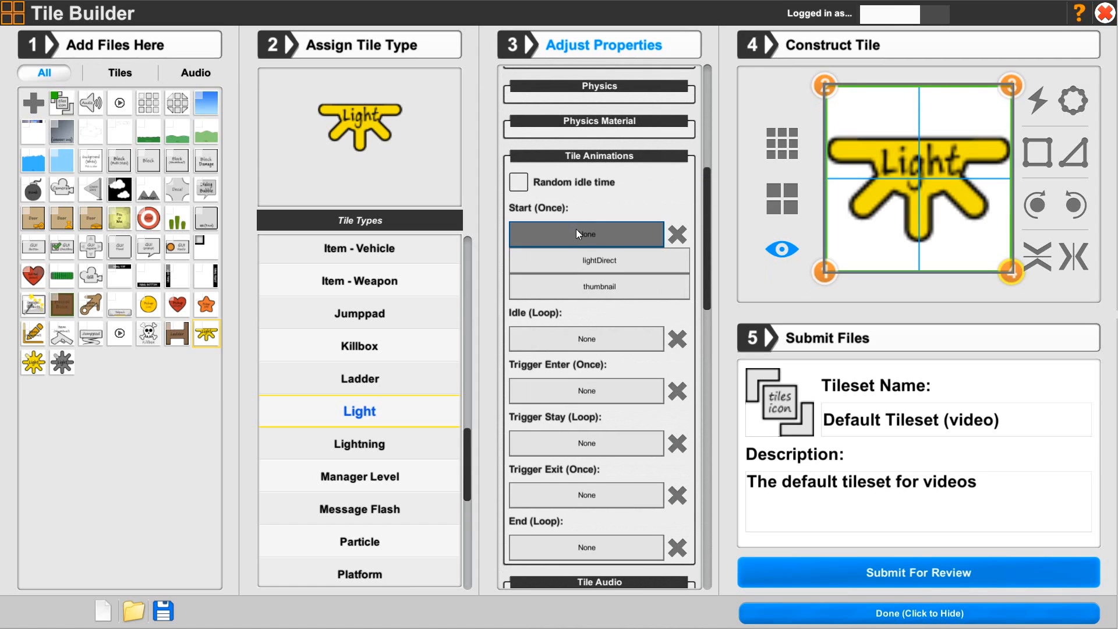
click(606, 260)
click(580, 285)
click(586, 312)
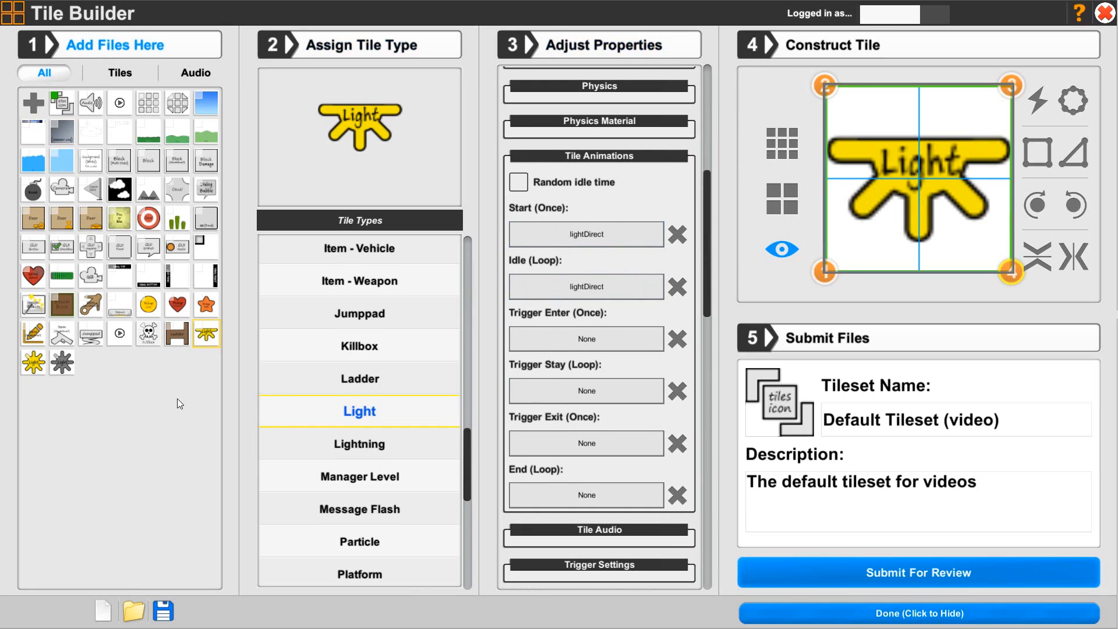
Assign the lightRadial animation to the yellow radial light tile's Start (Once) and Idle (Loop) tile animations
click(35, 369)
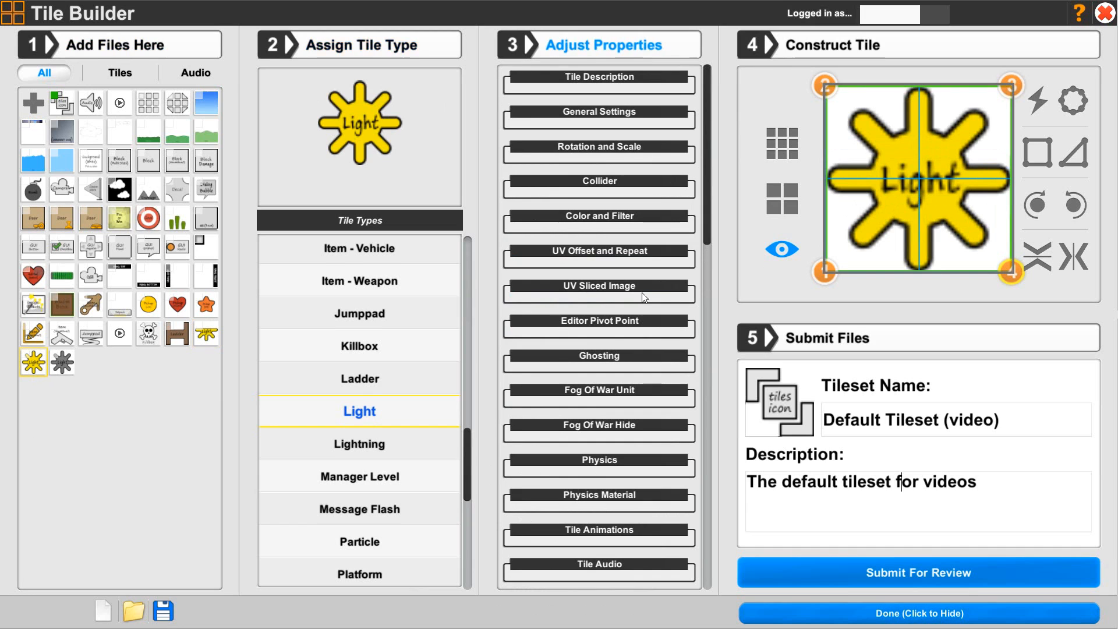
drag(705, 215, 703, 309)
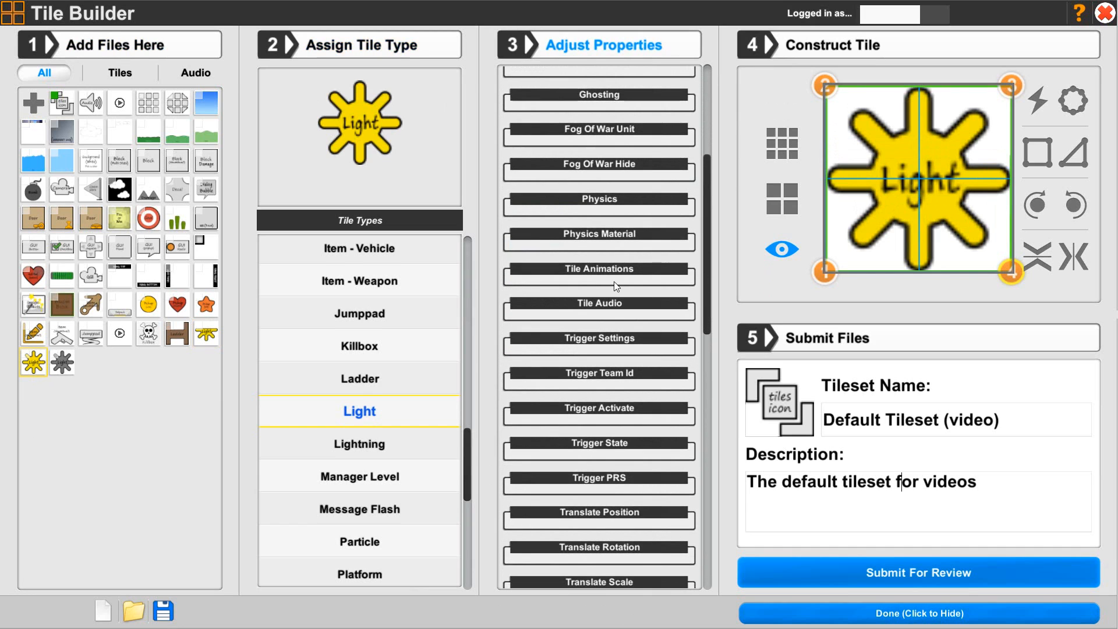
click(571, 272)
click(574, 345)
click(571, 373)
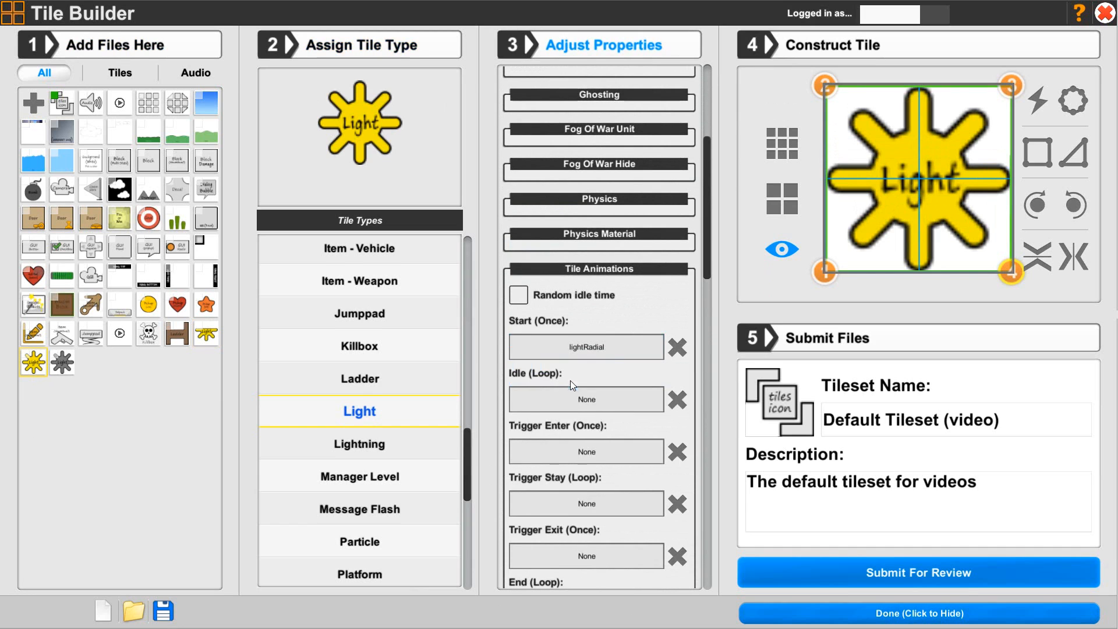
click(571, 399)
click(572, 424)
click(589, 271)
Set the radial light's radius to 20 in its Light Settings
drag(706, 276, 701, 543)
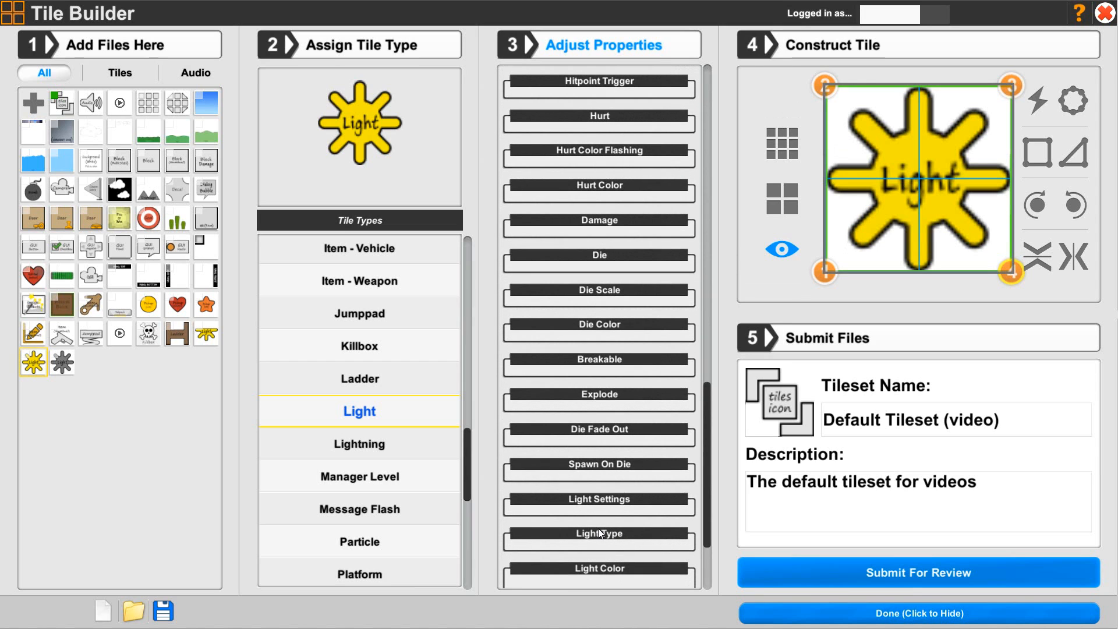
click(600, 500)
scroll(590, 444, down, 10)
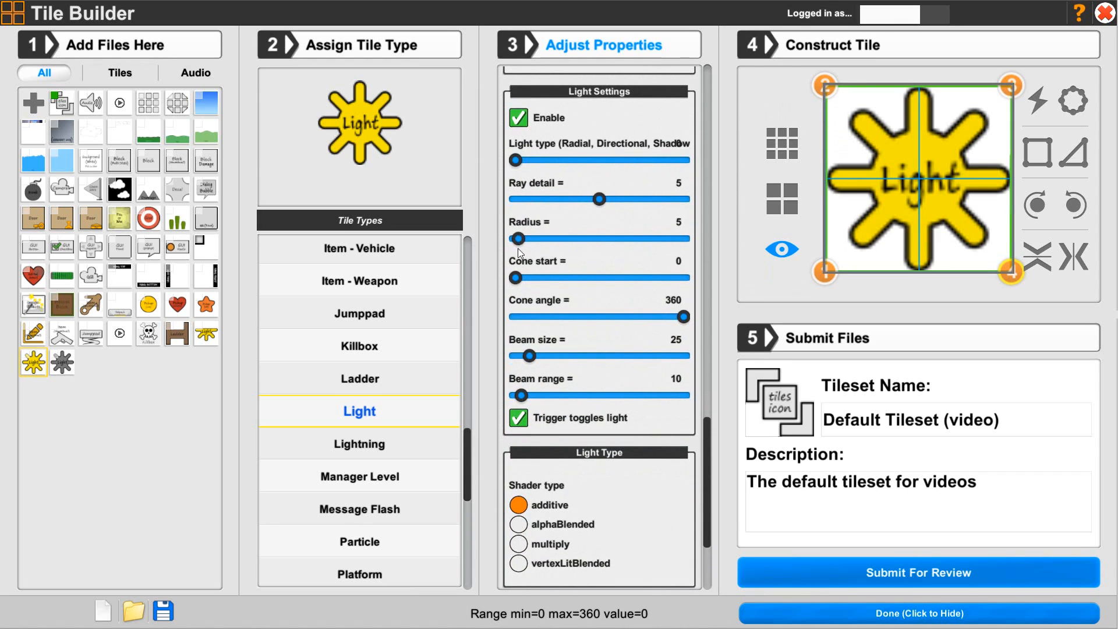
drag(517, 245, 526, 242)
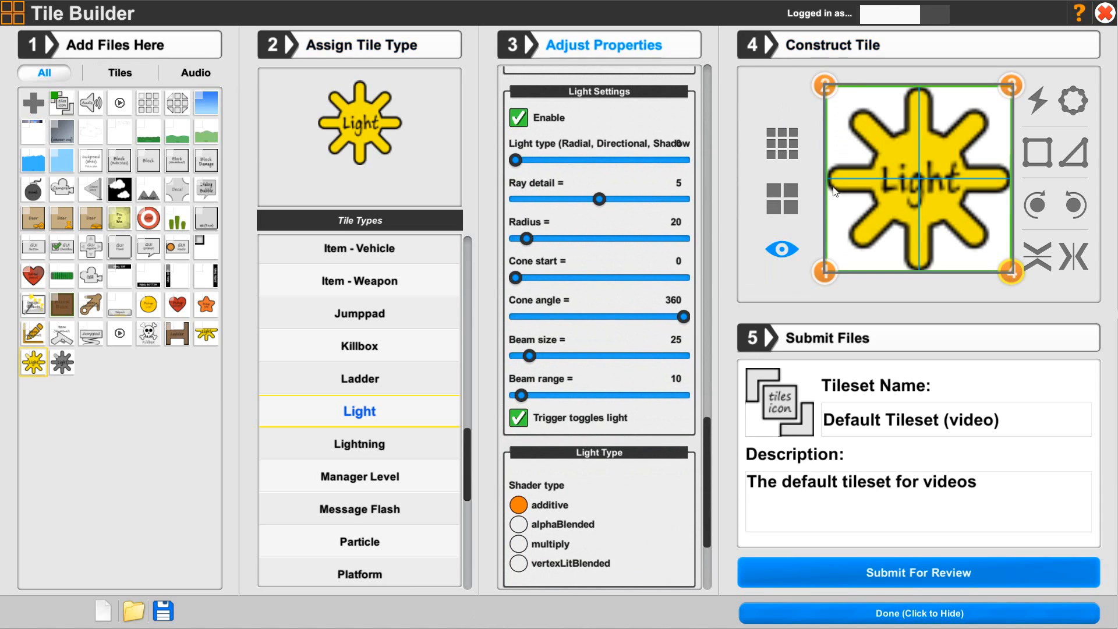
Set the radial light's color to semi-transparent yellow, RGBA(255, 255, 0, 120)
mouse_move(564, 355)
drag(708, 540, 708, 585)
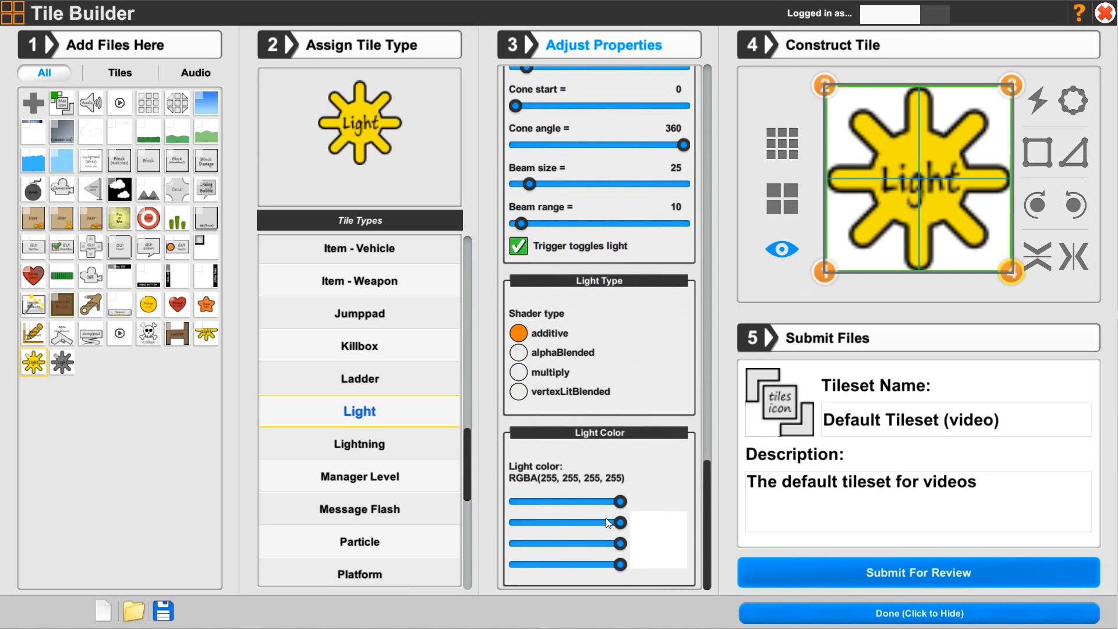
drag(564, 543, 568, 569)
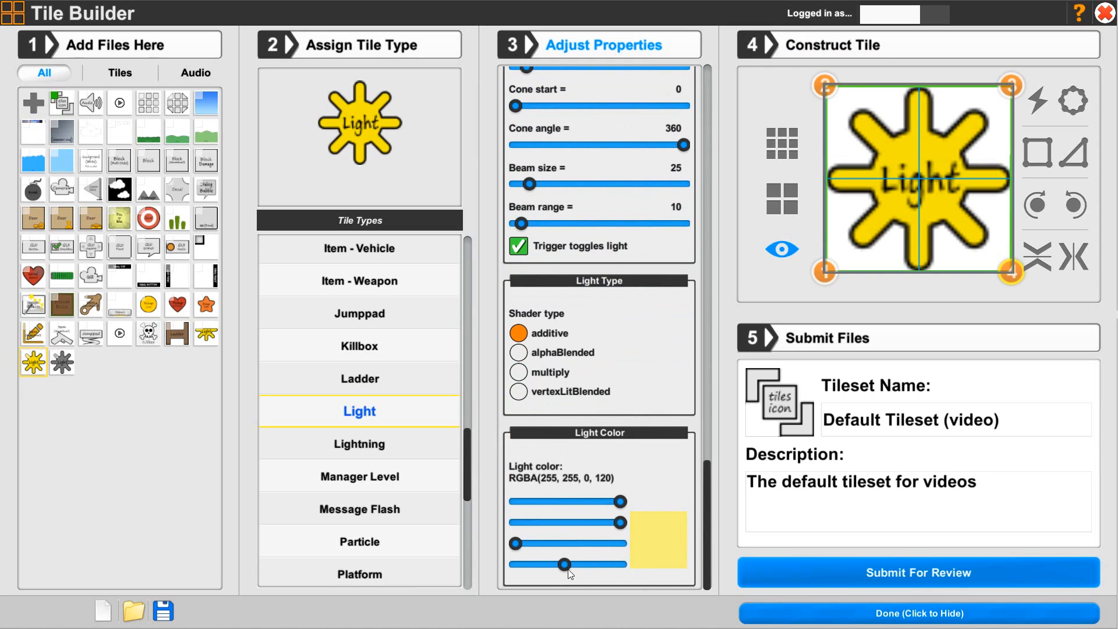
Assign the lightRadial animation to the gray shadow light tile's Start (Once) and Idle (Loop) tile animations
click(58, 367)
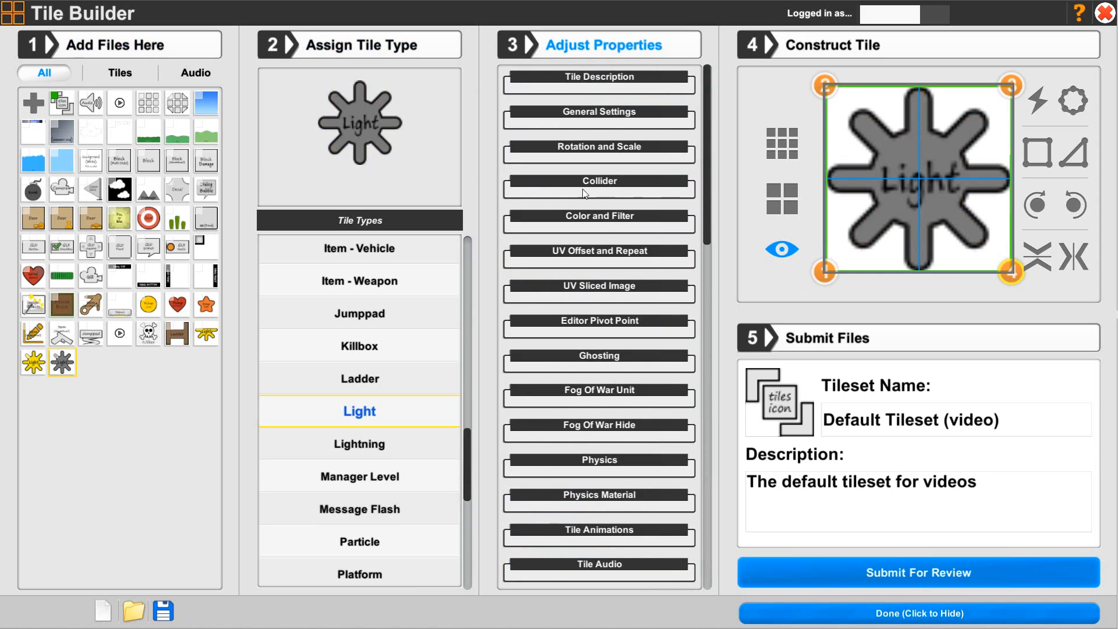
scroll(536, 372, down, 5)
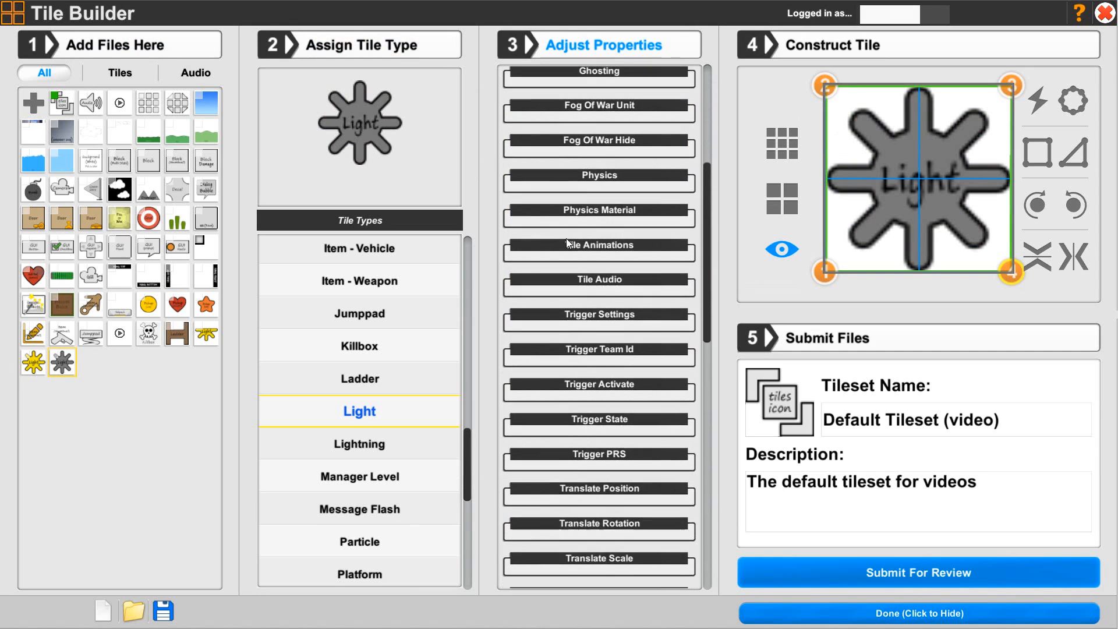
click(566, 241)
click(532, 308)
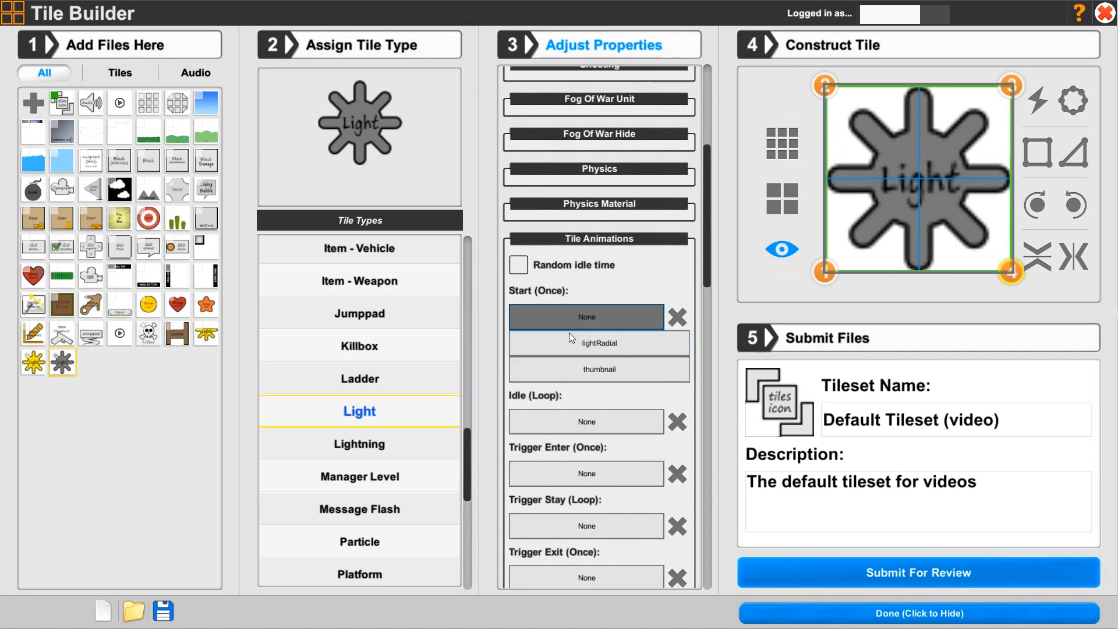
click(568, 343)
click(569, 369)
click(571, 398)
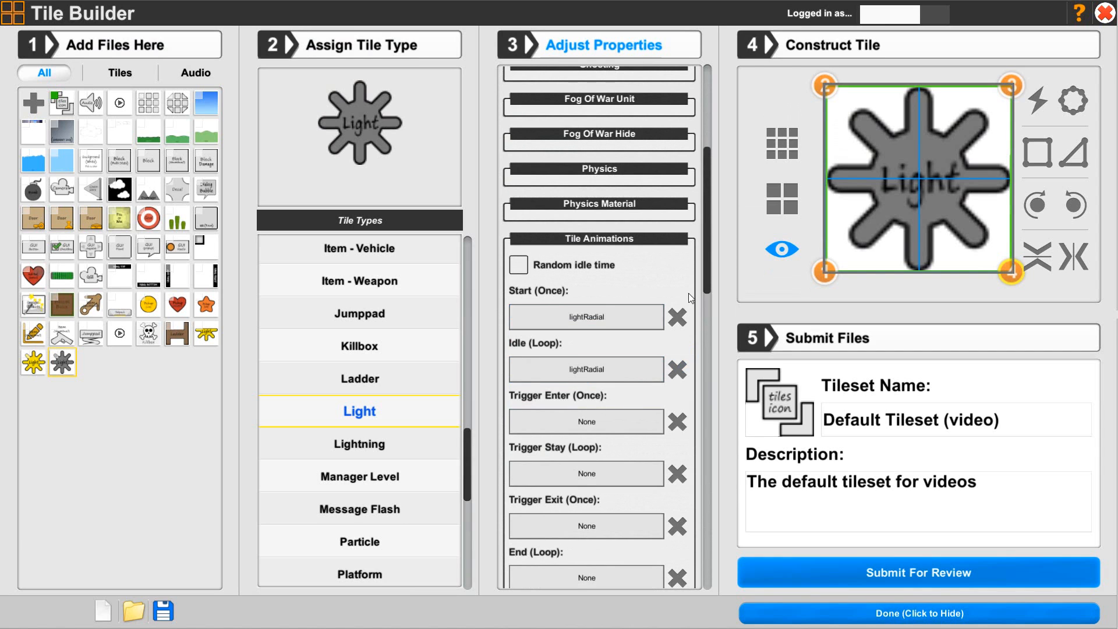
click(630, 232)
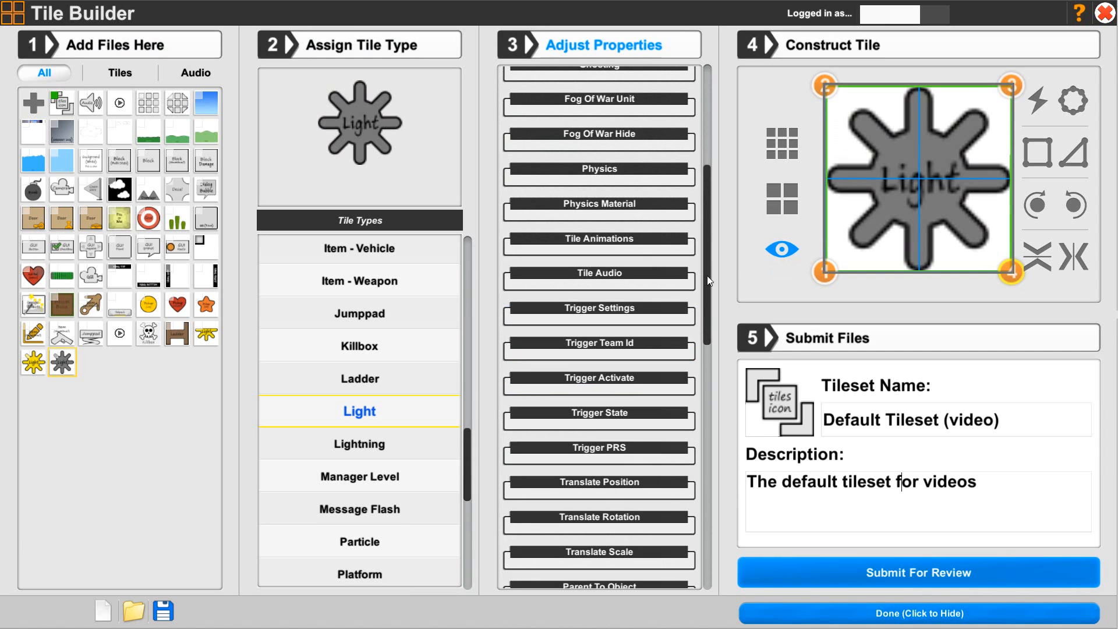
Set the shadow light tile's light type to 2 (Shadow) and its radius to 30
scroll(707, 275, down, 1)
drag(704, 302, 703, 548)
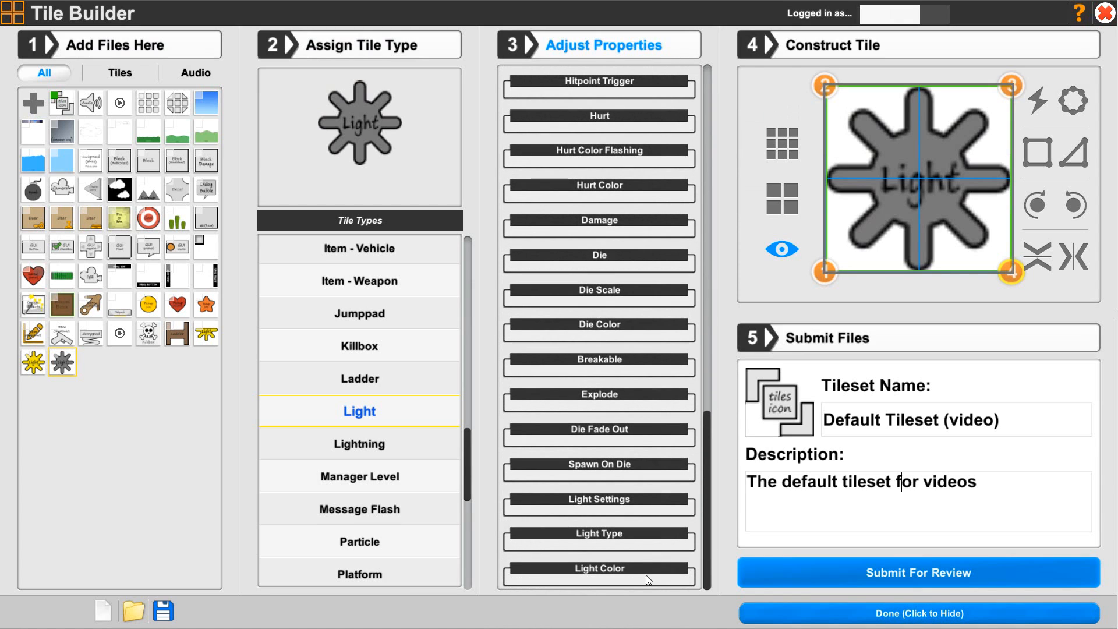
click(587, 569)
click(586, 533)
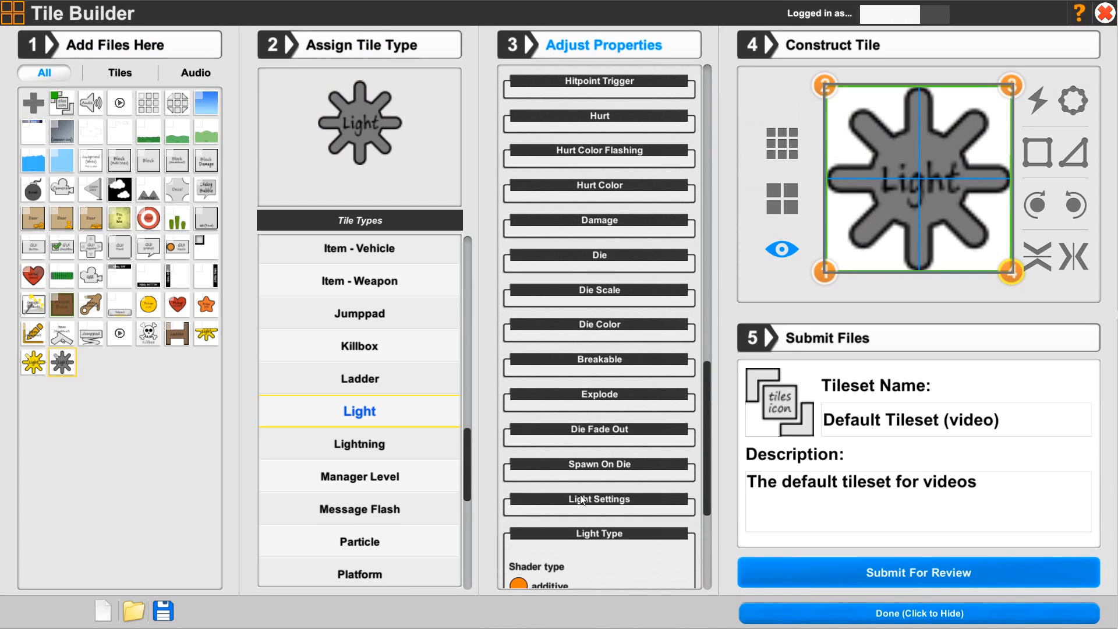
click(586, 501)
click(705, 448)
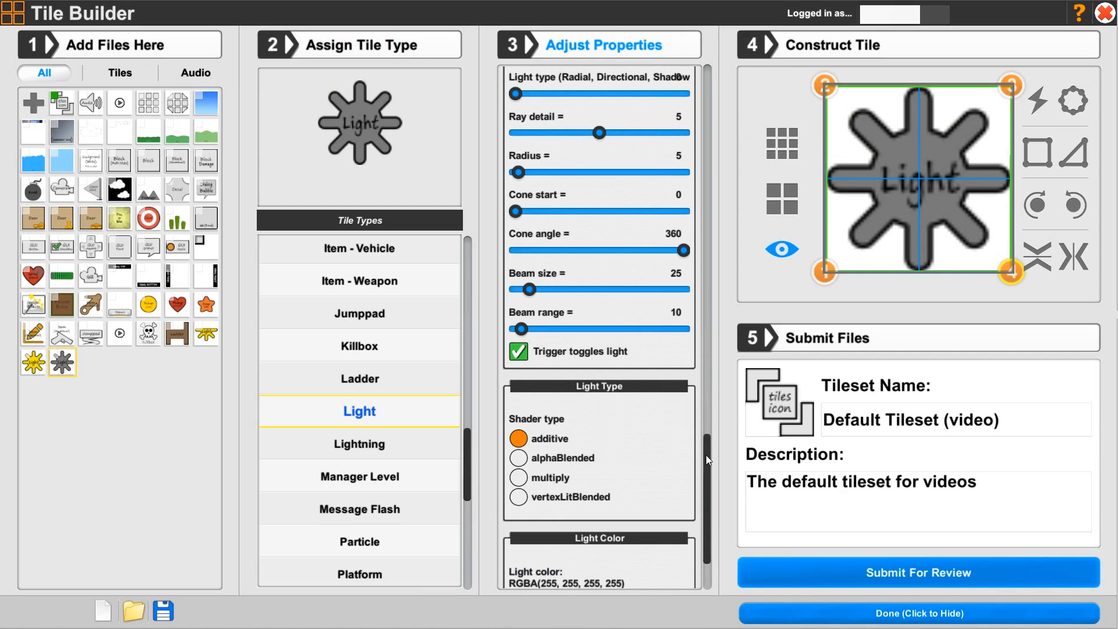
scroll(706, 455, up, 1)
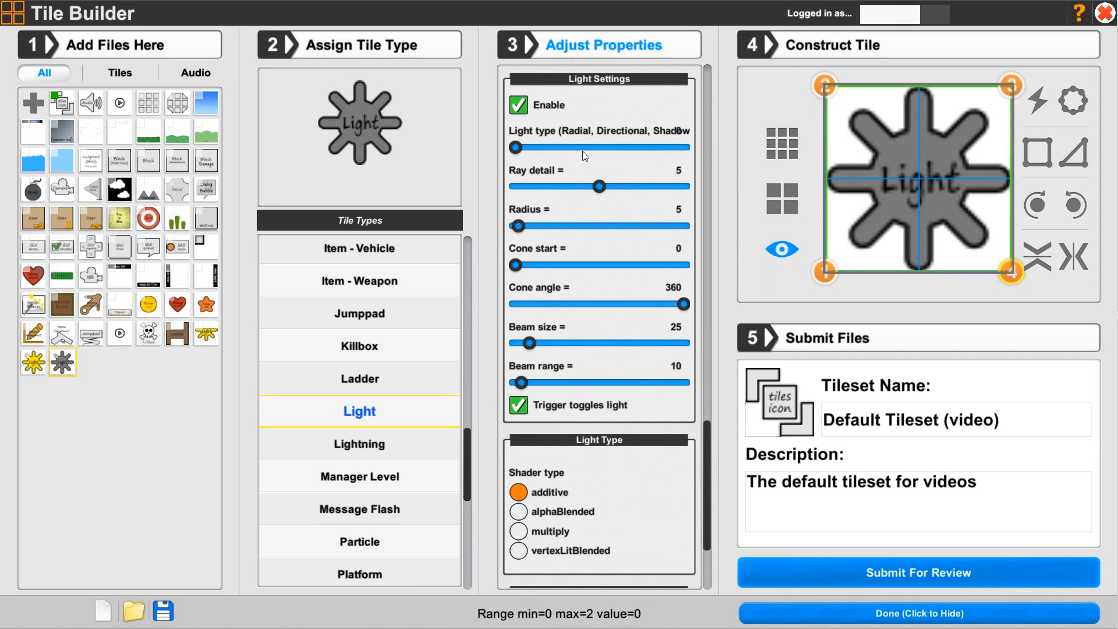
drag(576, 148, 701, 145)
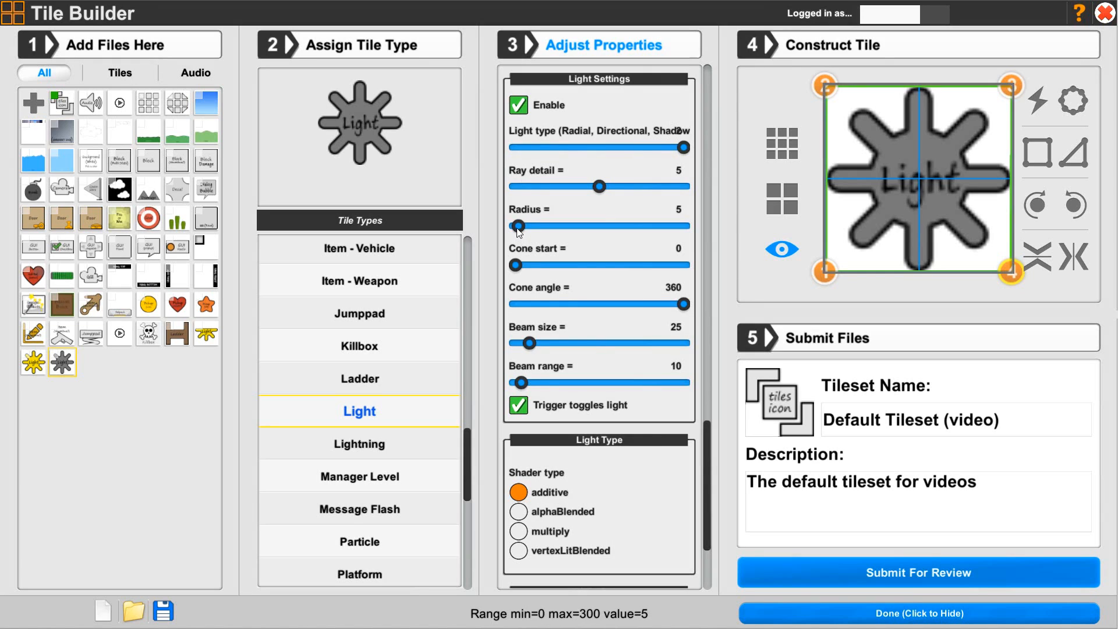
drag(519, 226, 532, 231)
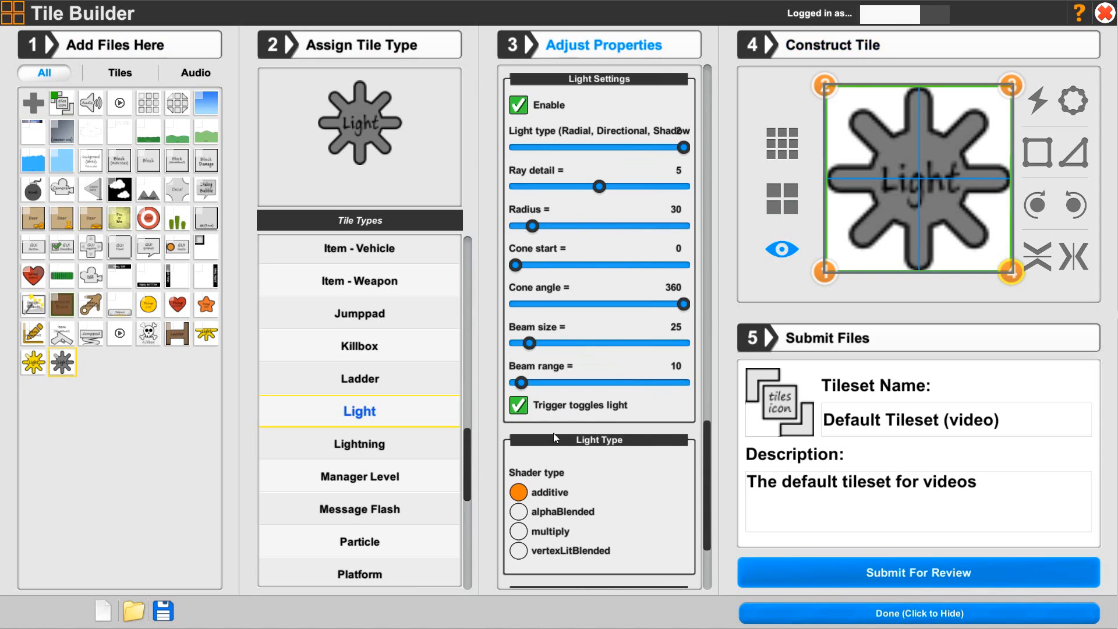
Set the shadow light's shader type to multiply and its color to semi-transparent gray, RGBA(147, 140, 147, 166)
scroll(710, 475, down, 3)
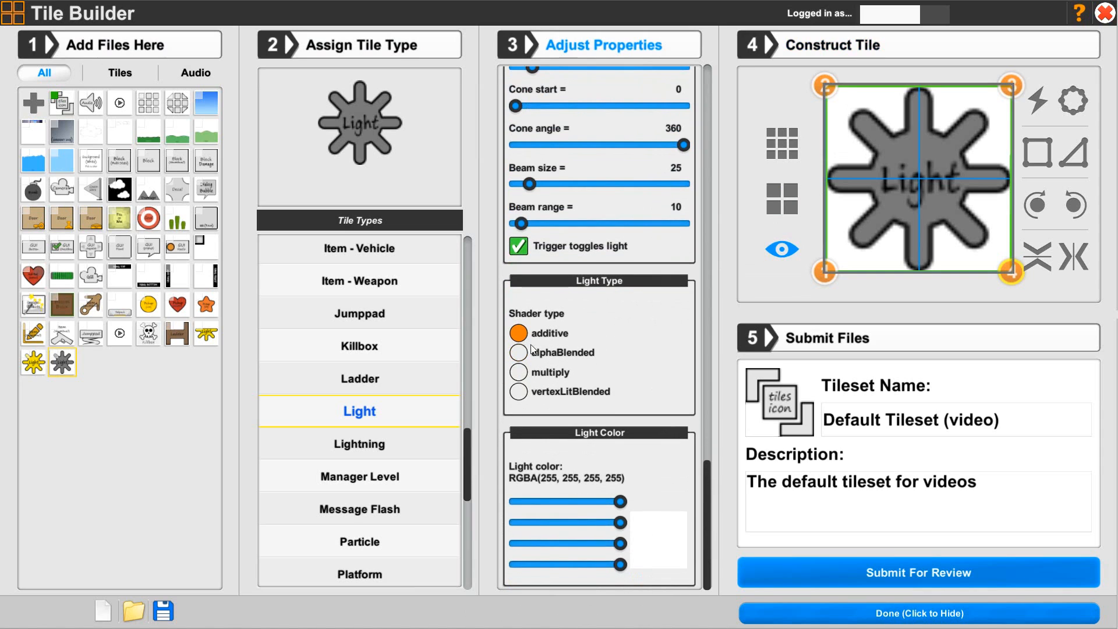
click(520, 374)
click(580, 543)
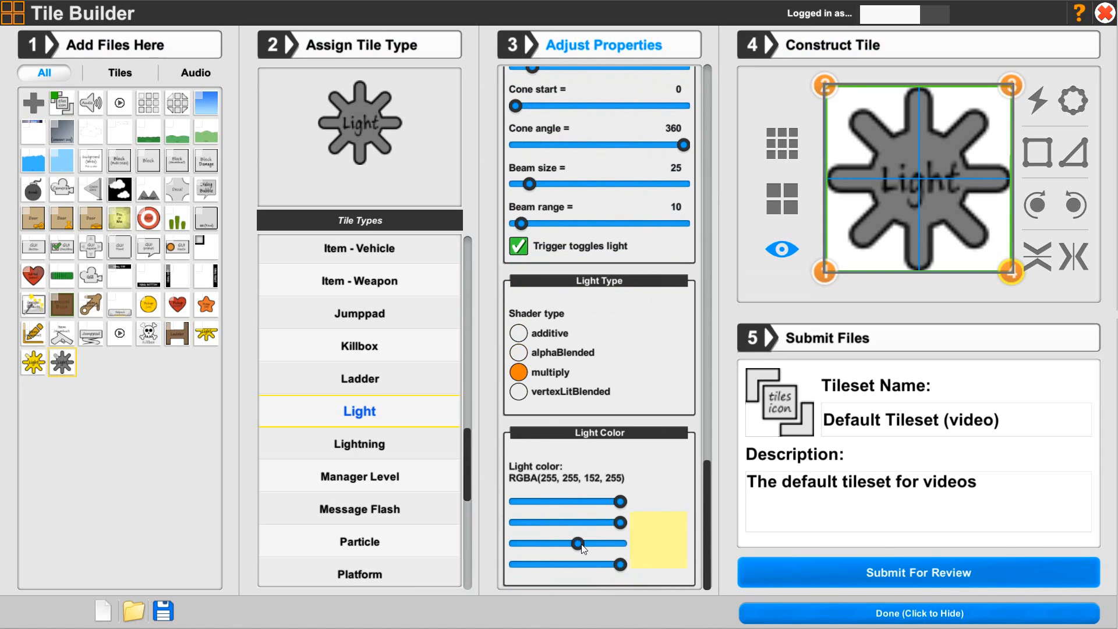
click(574, 523)
click(578, 501)
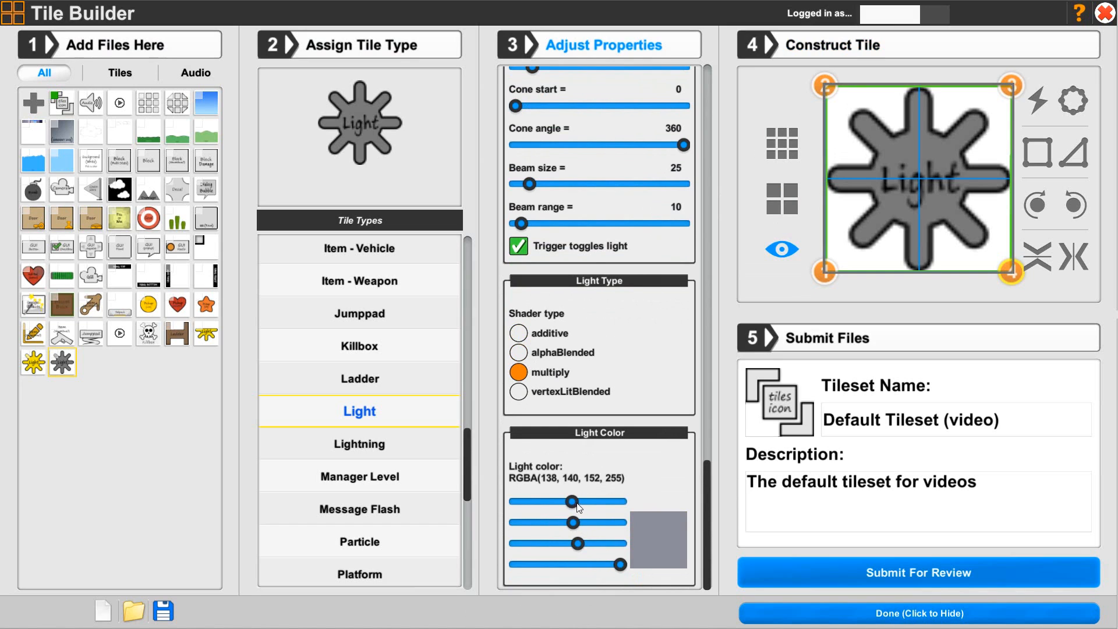
click(576, 544)
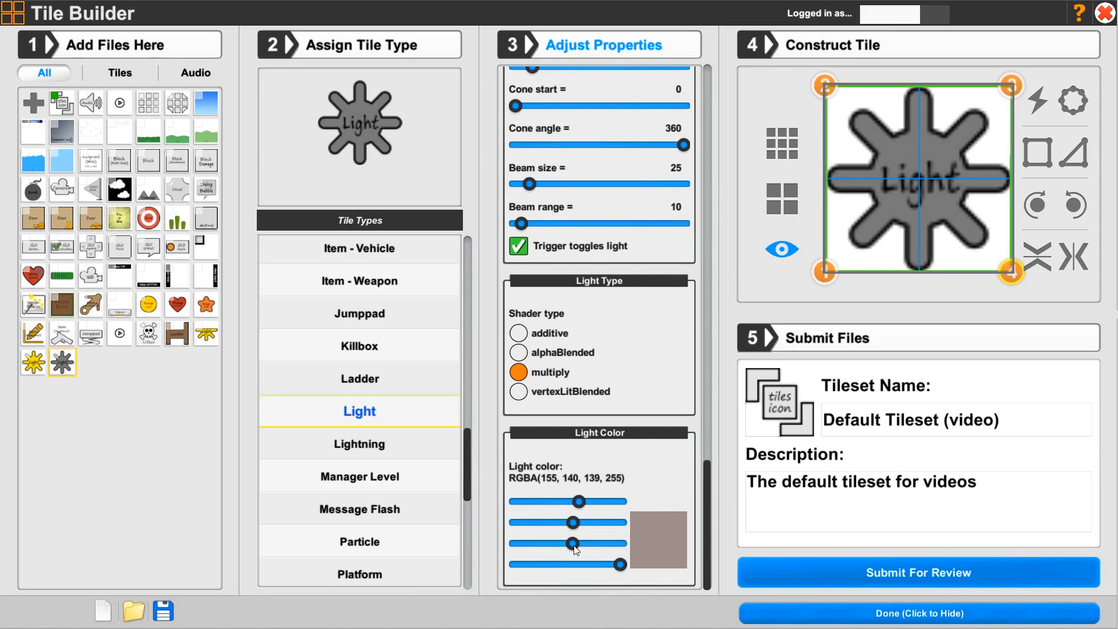
click(576, 502)
drag(619, 565, 583, 578)
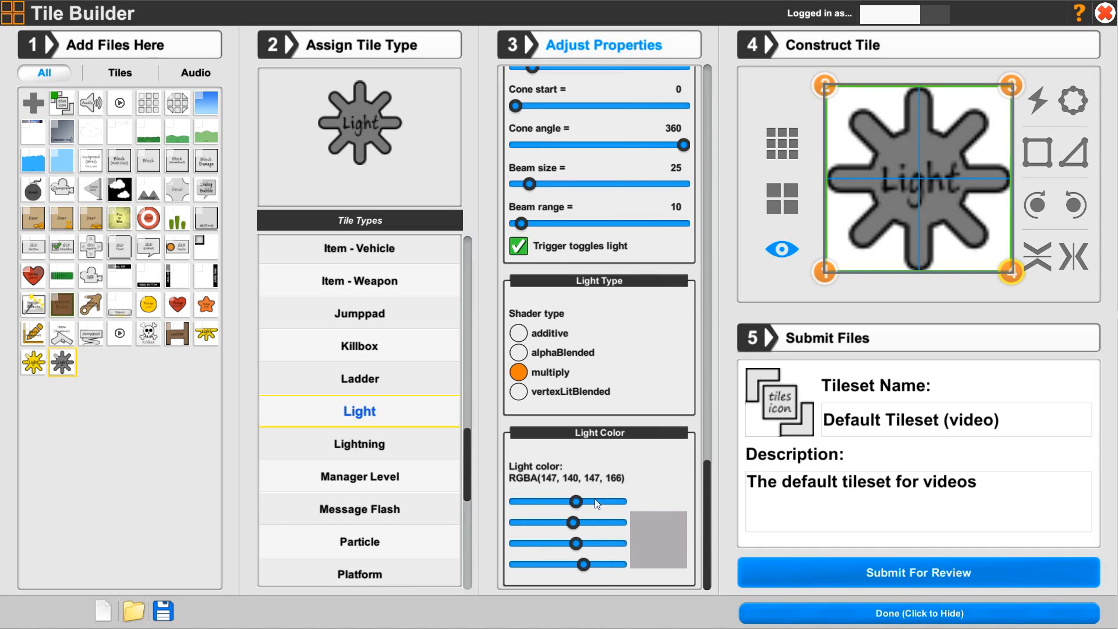
Look over the directional, radial and shadow light tiles one after another
click(207, 340)
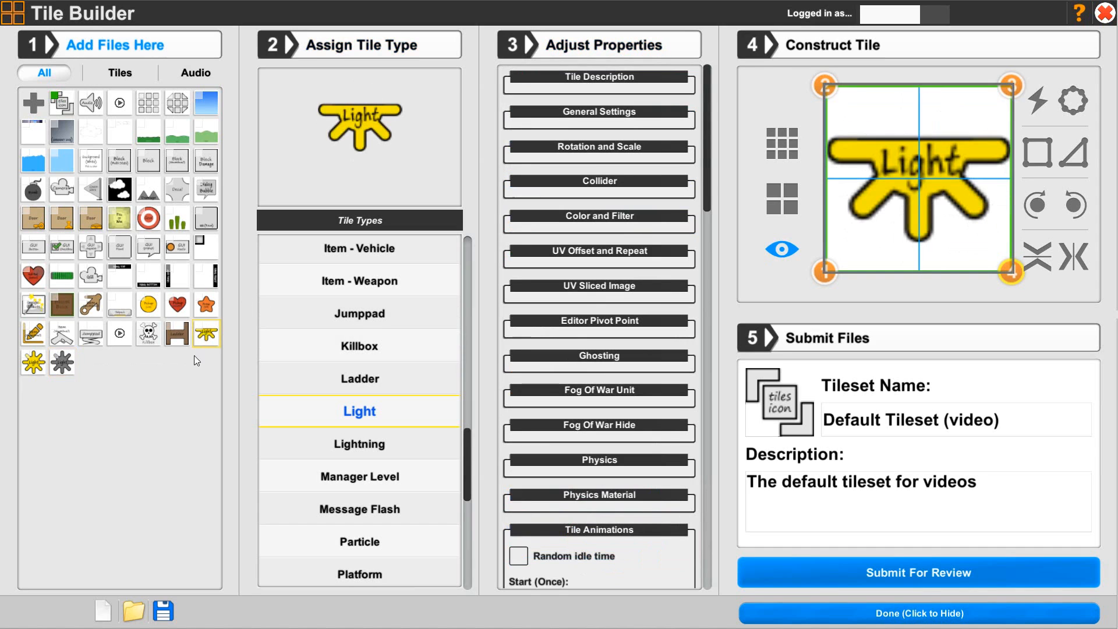
click(35, 365)
click(63, 363)
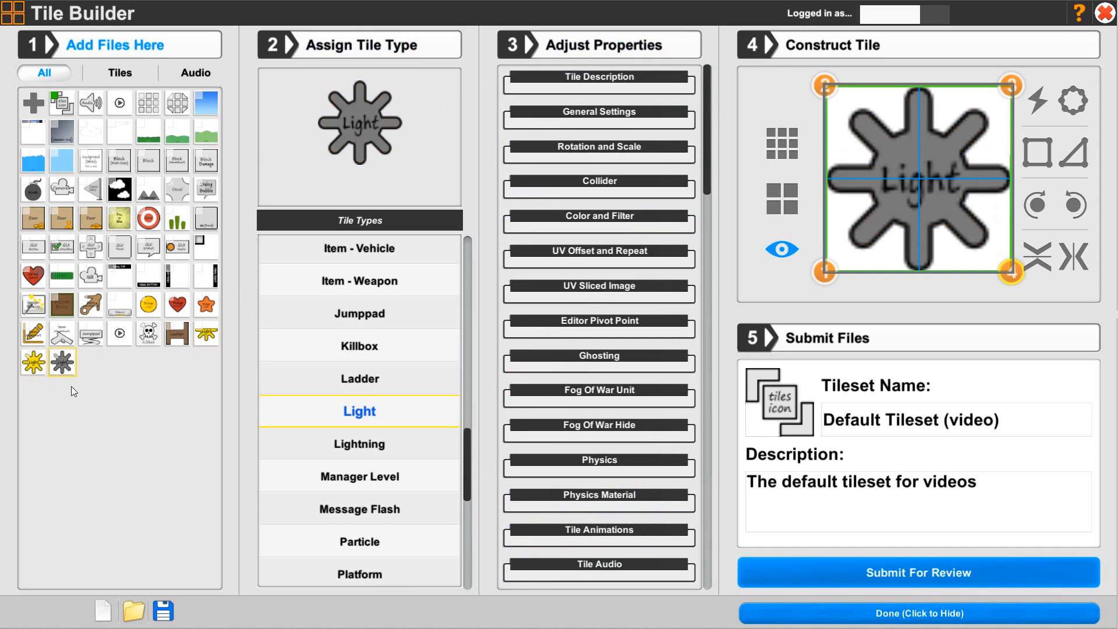